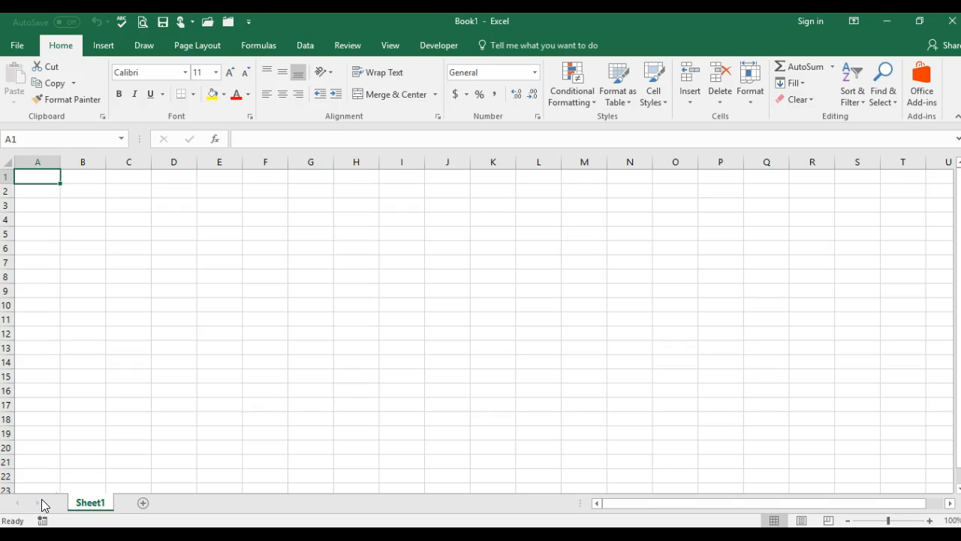
Enter the heading January in cell B2 and the amount 500 below it in B3.
key(Return)
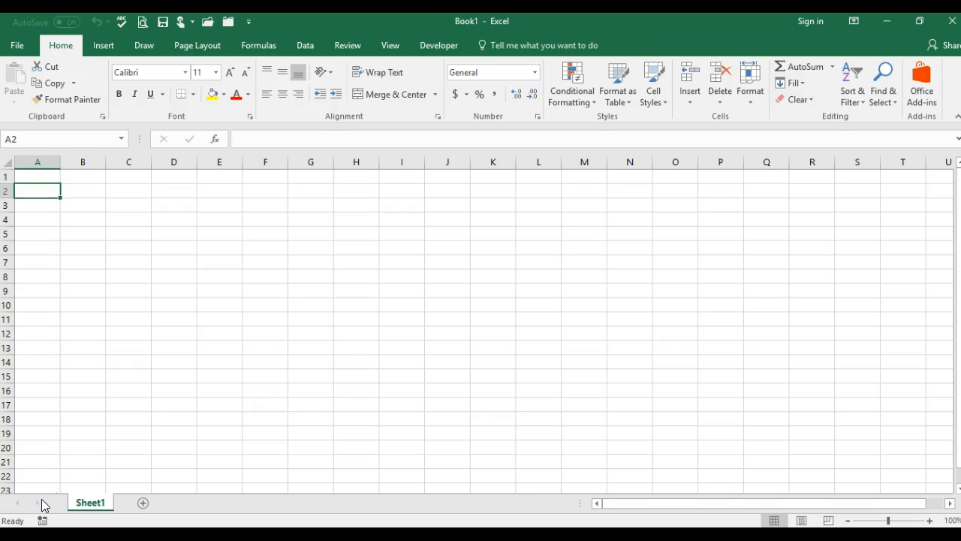
key(Right)
text(January)
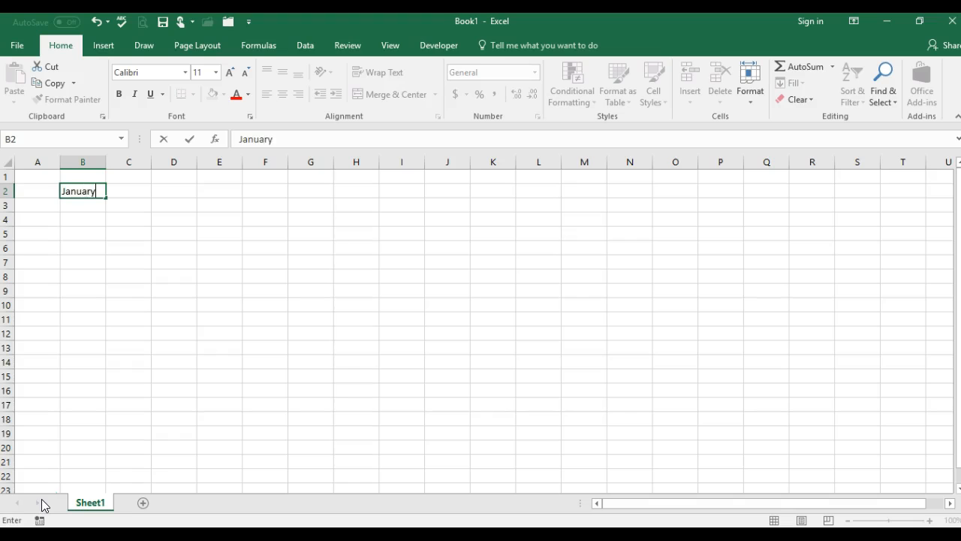
key(Return)
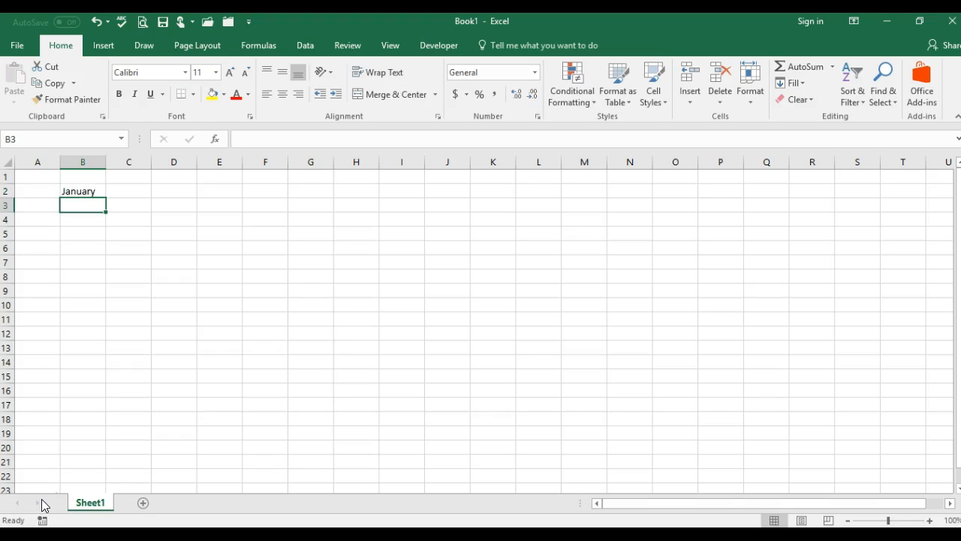
text(500)
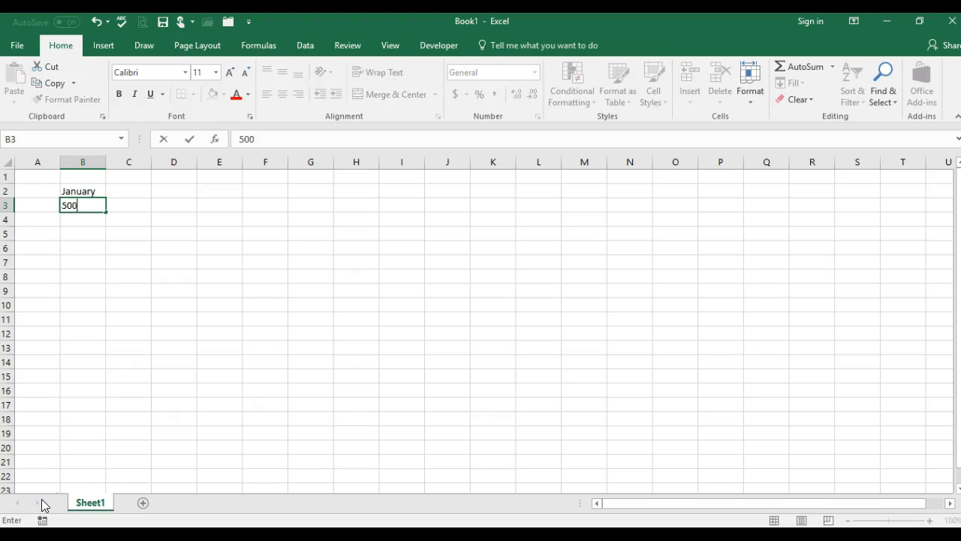
key(Return)
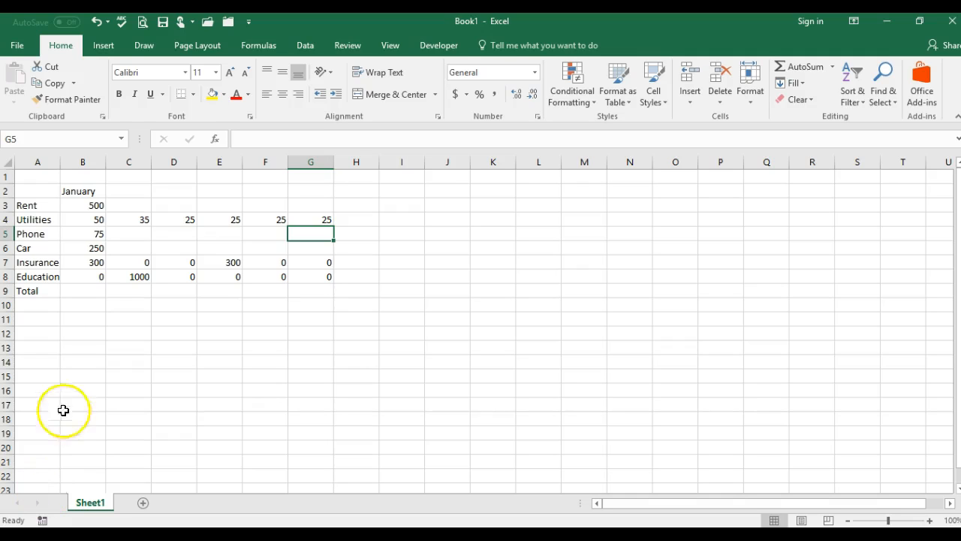
Fill the January amounts for Rent, Phone and Car across their rows through column G.
click(100, 203)
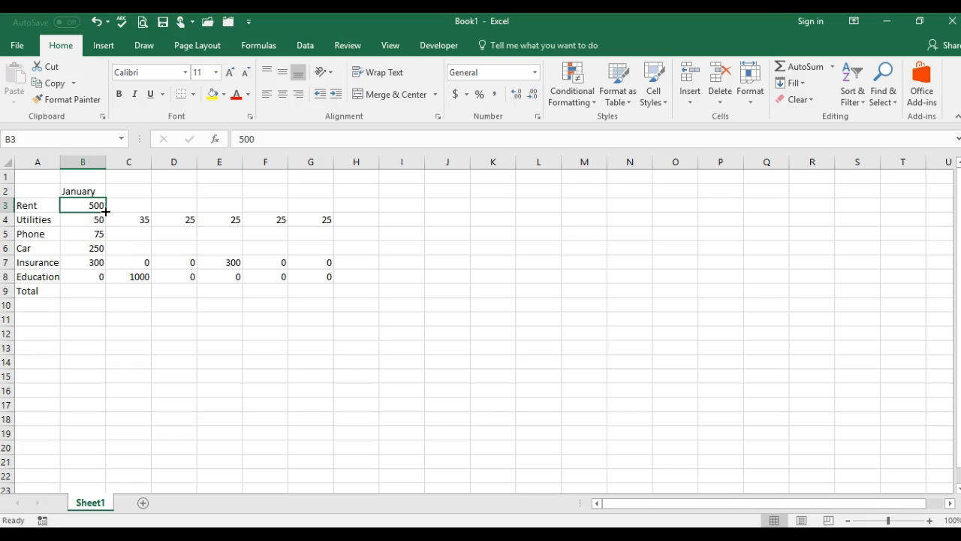
drag(105, 211, 321, 210)
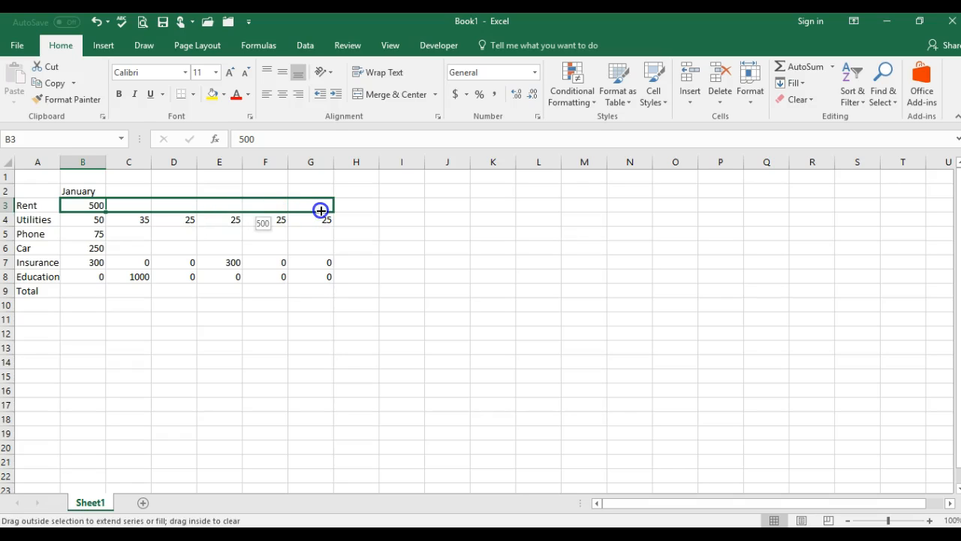
drag(320, 210, 321, 211)
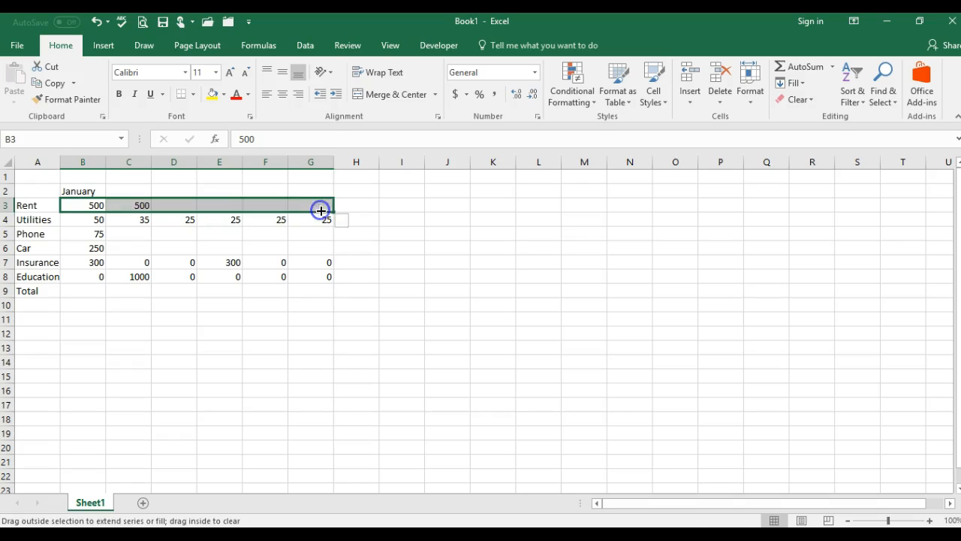
click(97, 233)
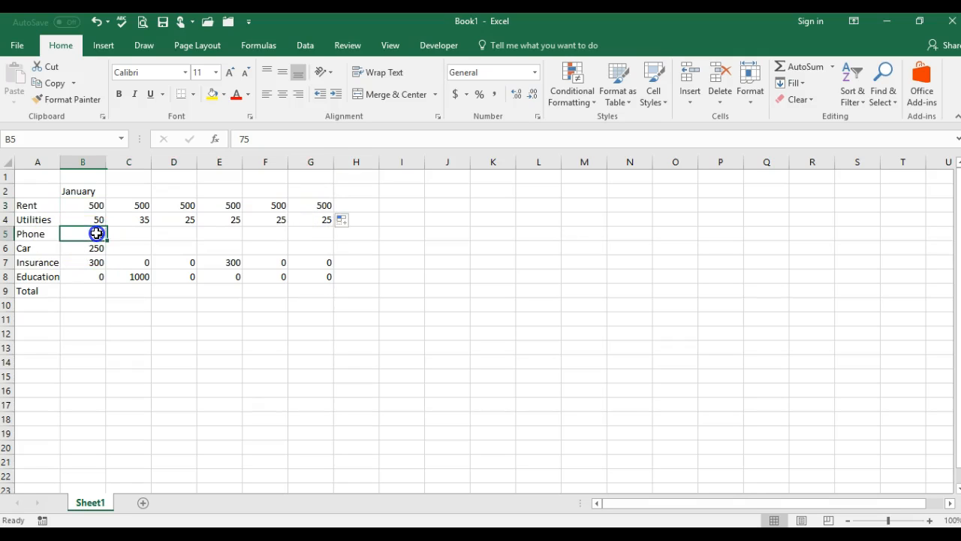
drag(95, 236, 96, 248)
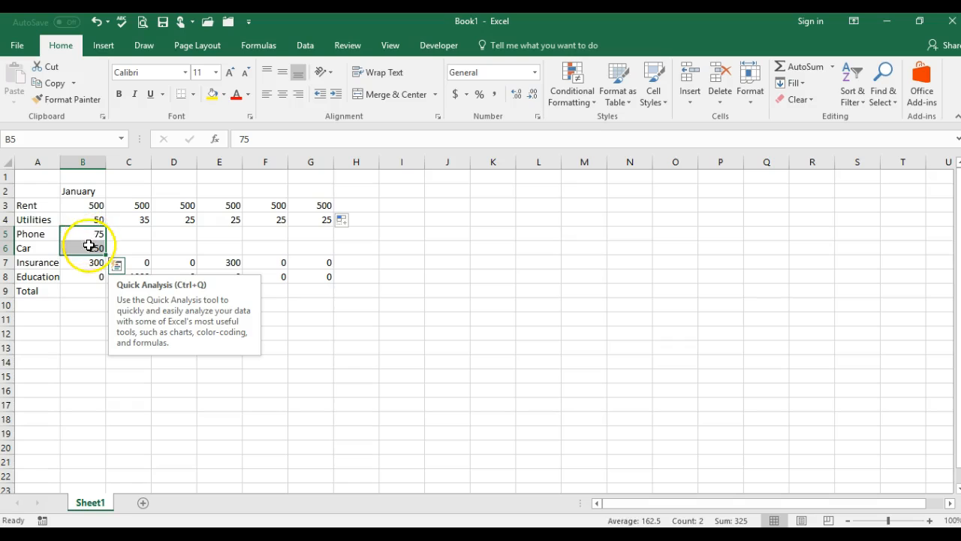
drag(105, 254, 323, 247)
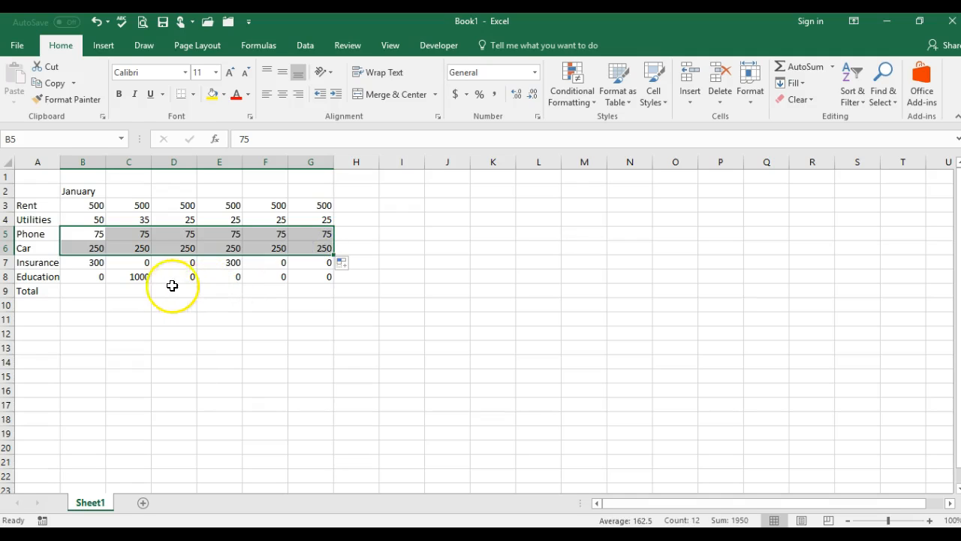
Extend the January heading across row 2 as a month series through June in G2.
click(94, 289)
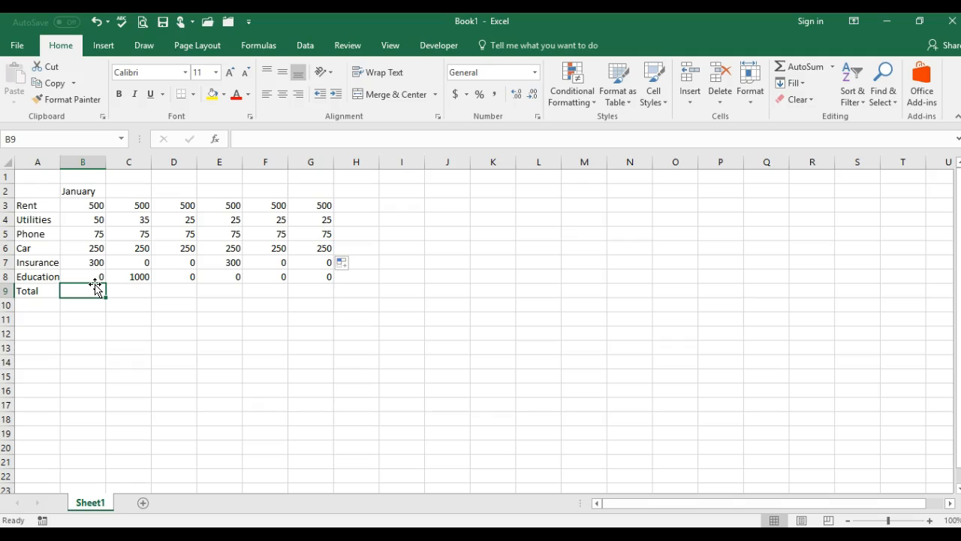
click(90, 193)
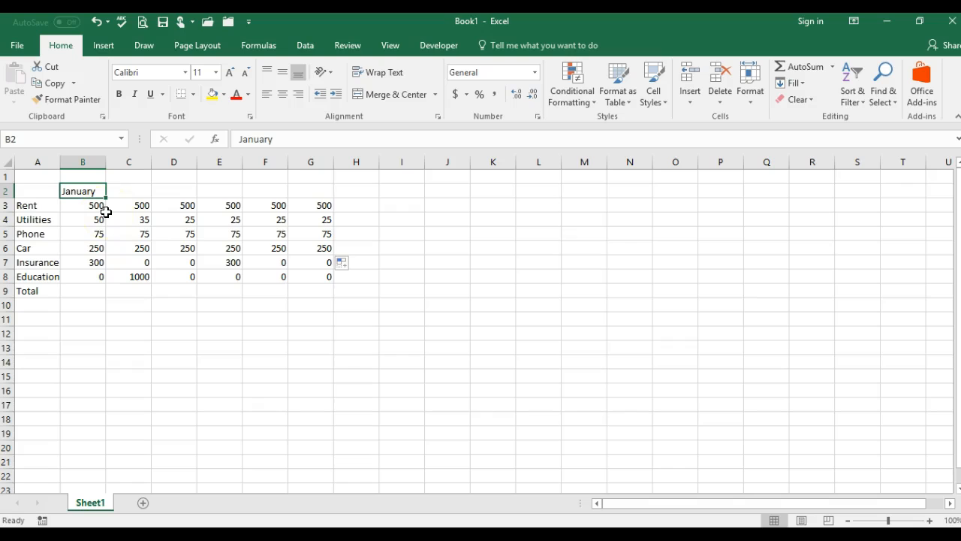
drag(106, 199, 322, 198)
Total each month's expenses in row 9 from B9 to G9 with AutoSum.
click(93, 290)
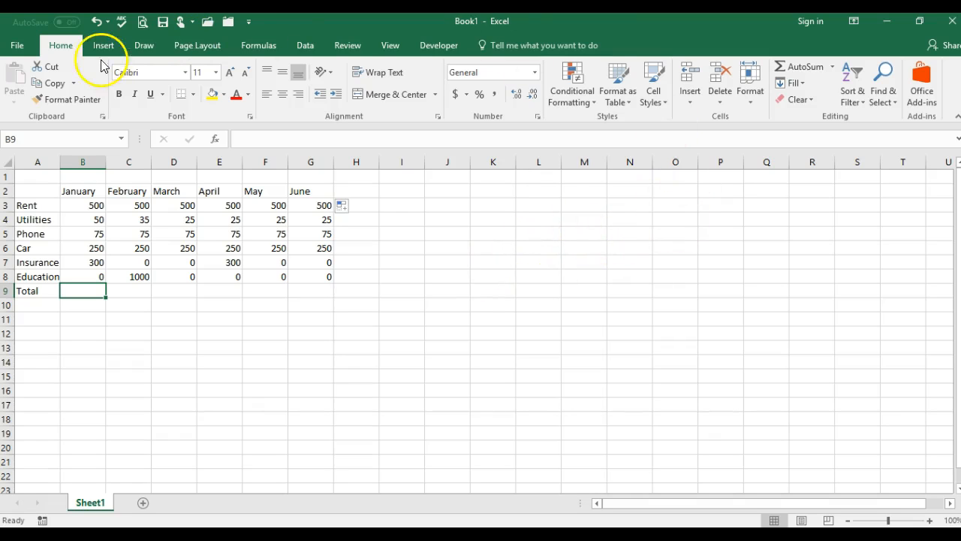
click(817, 65)
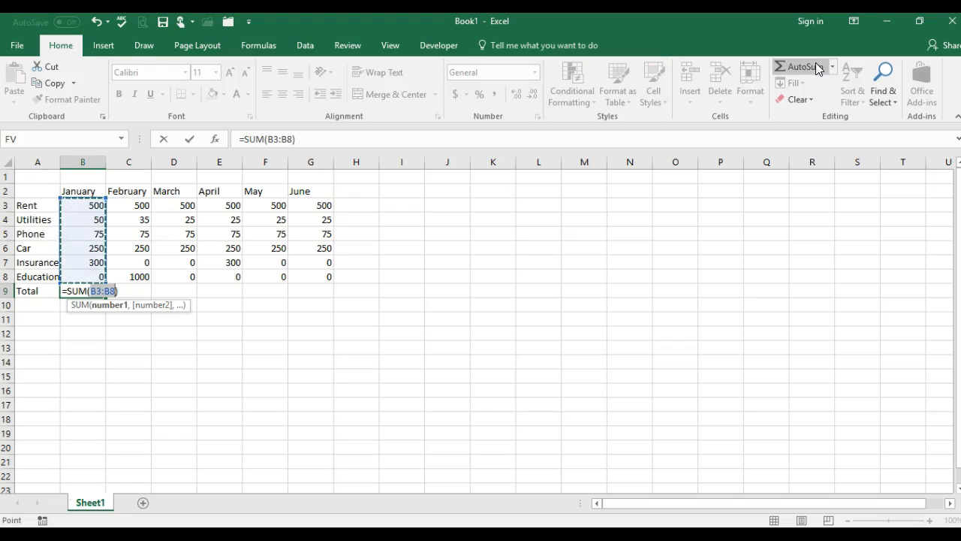
click(817, 68)
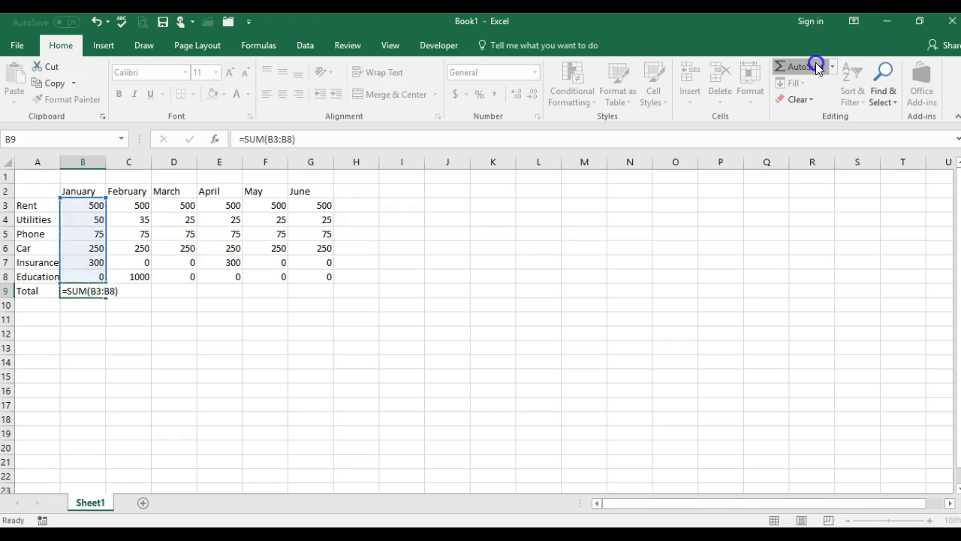
click(136, 288)
drag(135, 288, 316, 287)
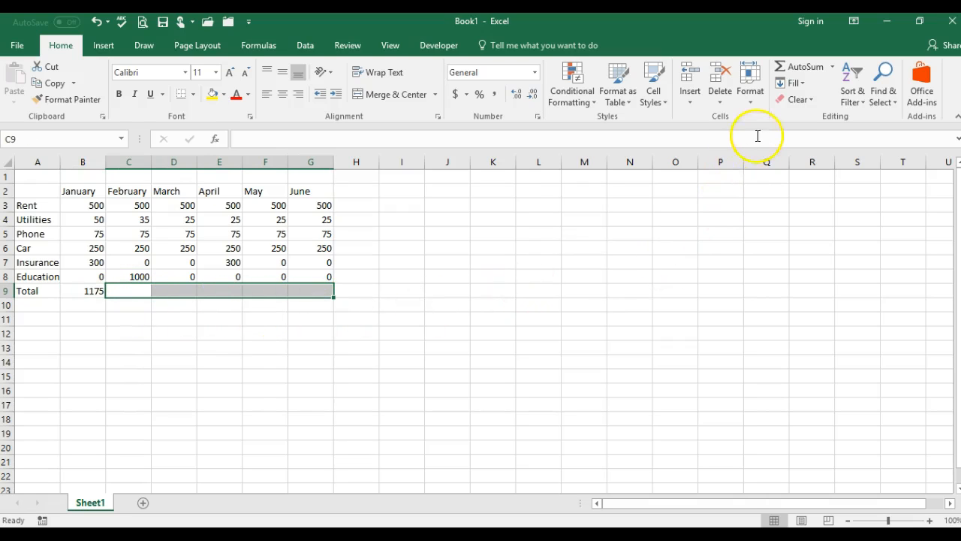
click(825, 66)
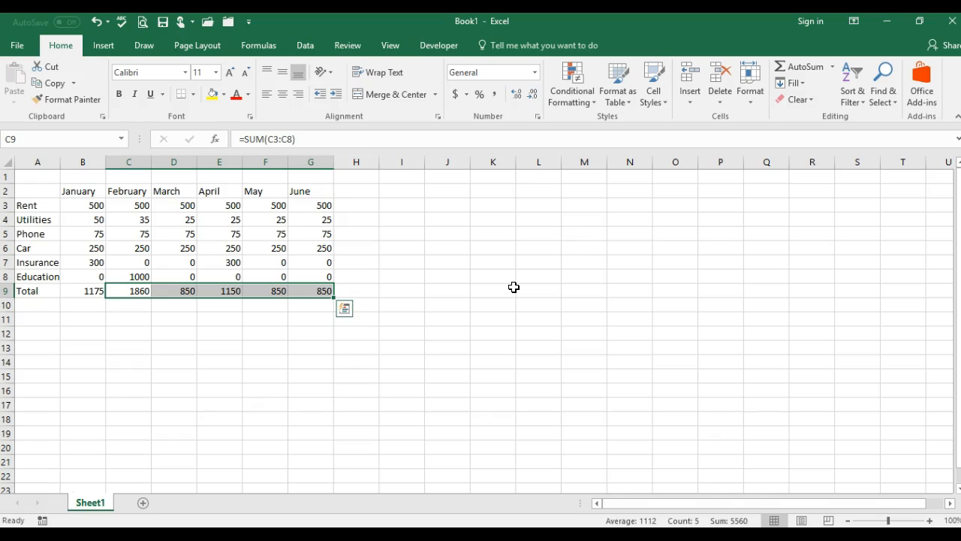
click(185, 291)
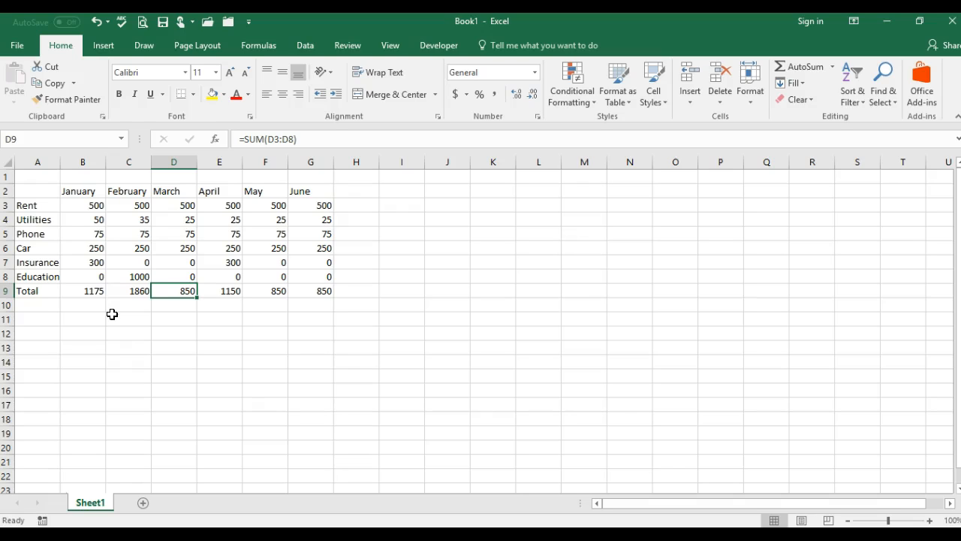
Apply comma style to the expense amounts in B3:G8 and dollar accounting format to the totals in B9:G9.
click(89, 204)
drag(116, 205, 297, 276)
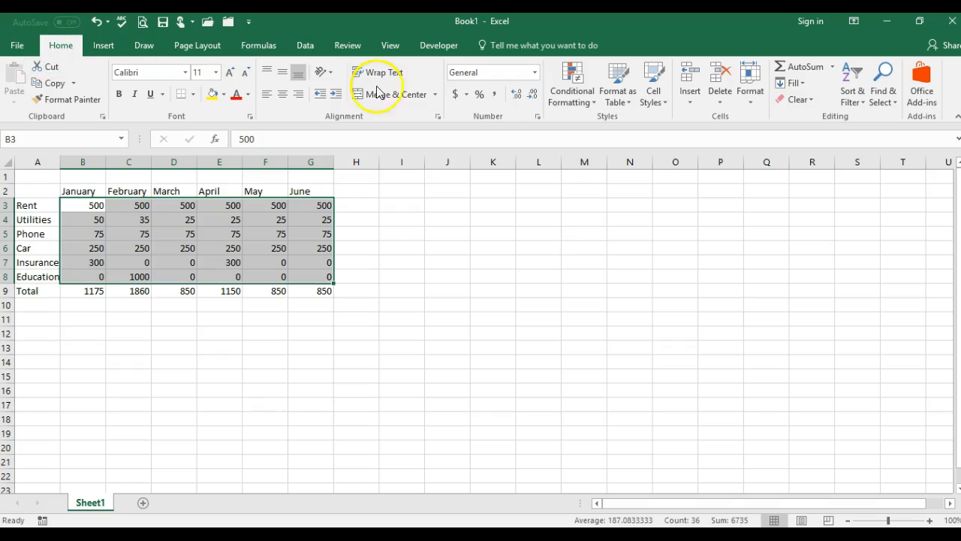
click(494, 94)
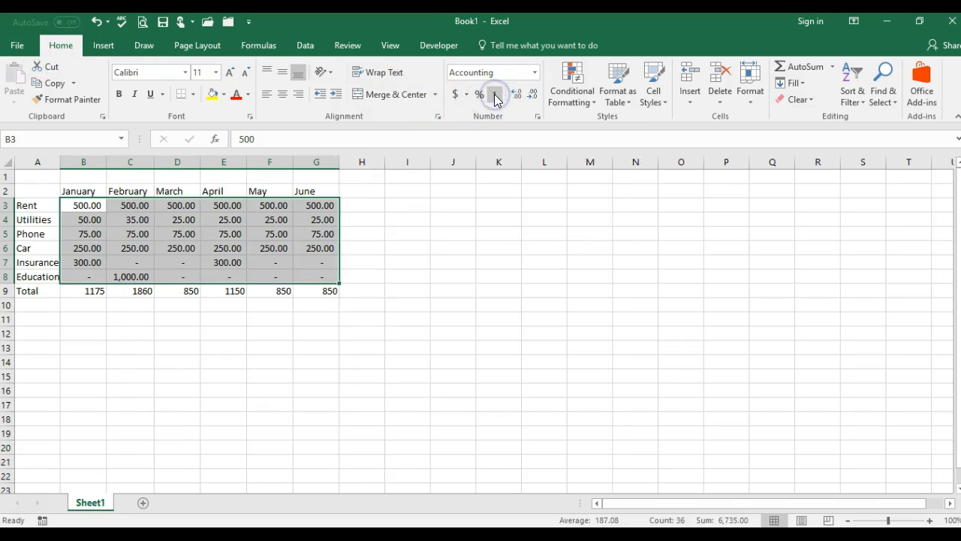
drag(85, 291, 322, 281)
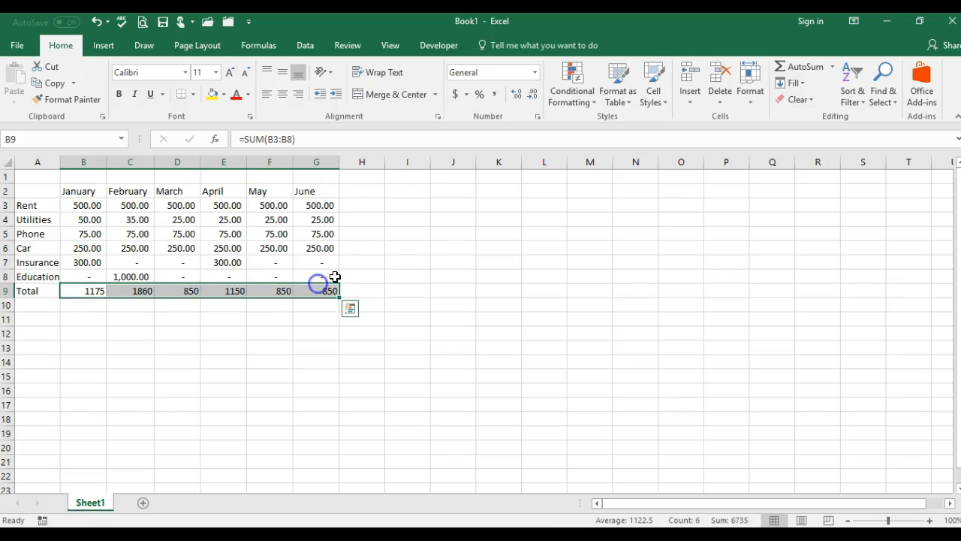
click(458, 95)
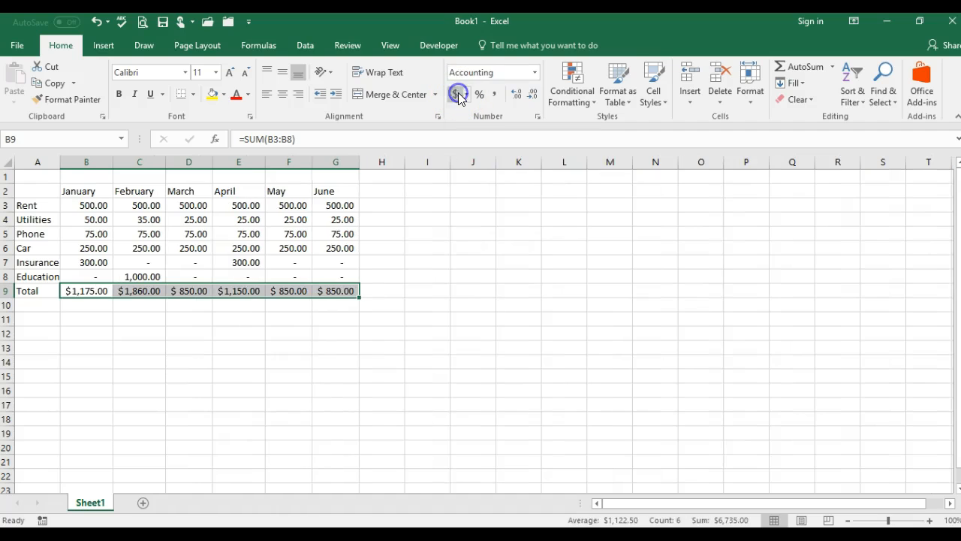
click(295, 349)
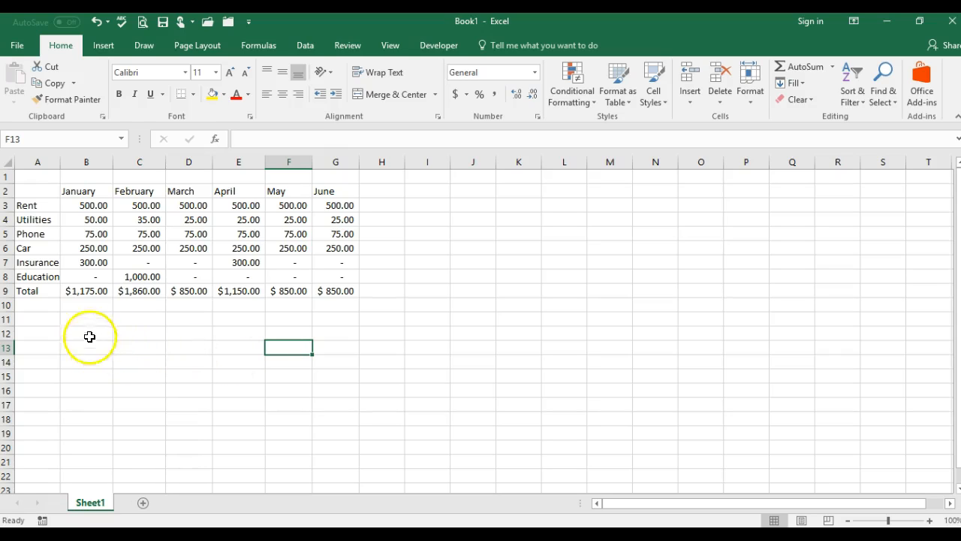
AutoFit column A to its labels and center the month headings in B2:G2.
double_click(62, 162)
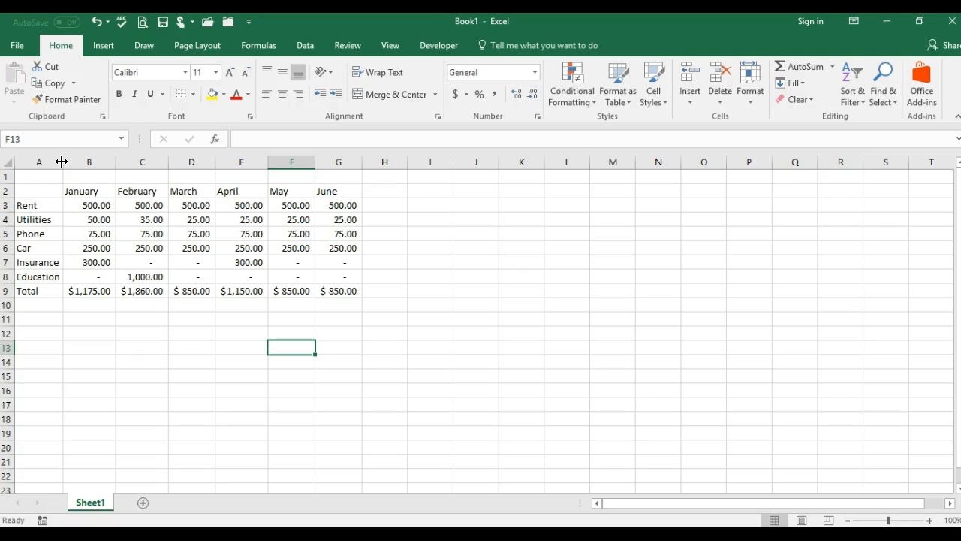
click(95, 192)
drag(95, 192, 337, 185)
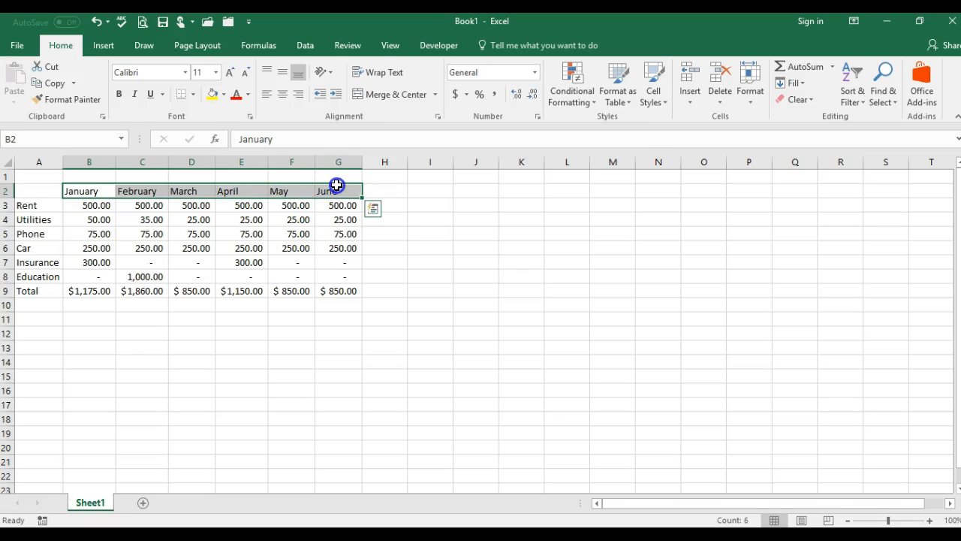
click(284, 95)
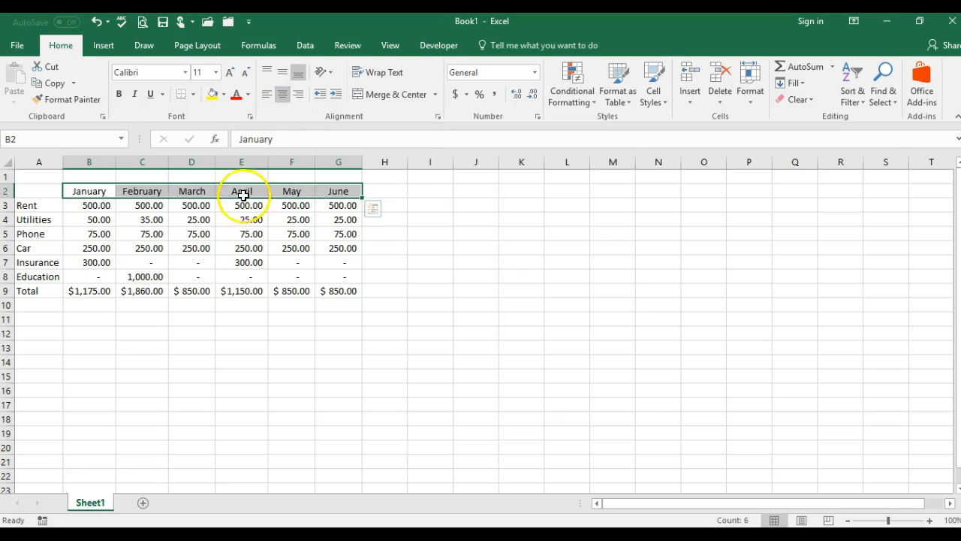
click(154, 352)
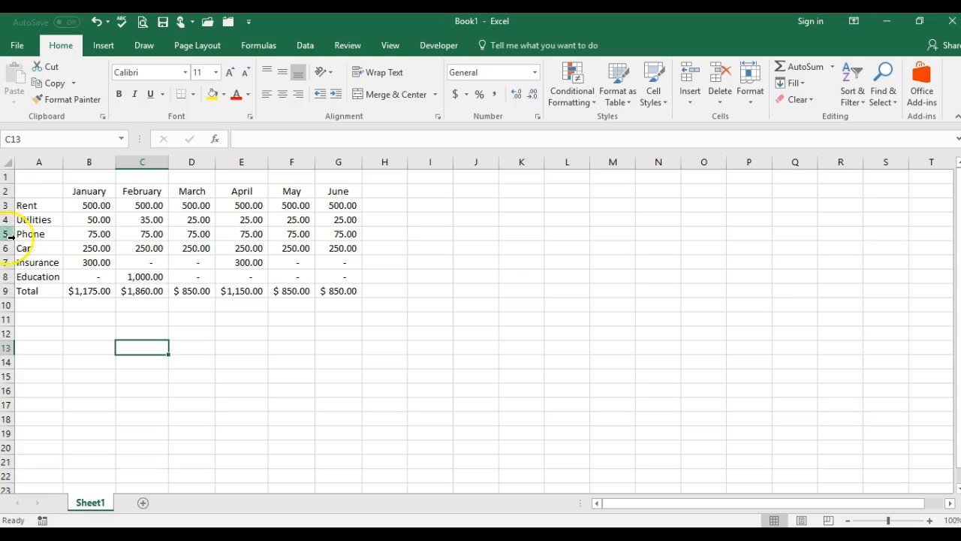
Insert a new sheet row above the Rent row.
click(11, 205)
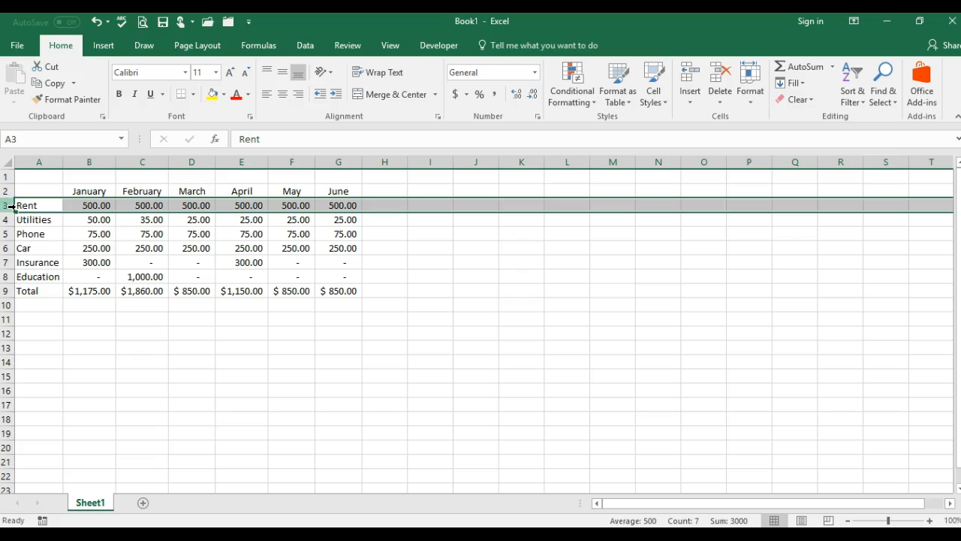
right_click(10, 205)
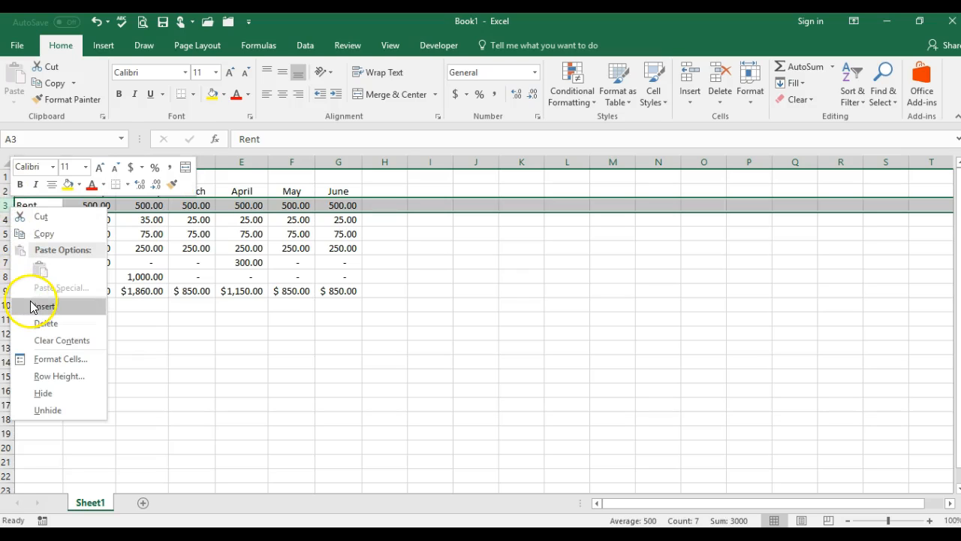
click(4, 208)
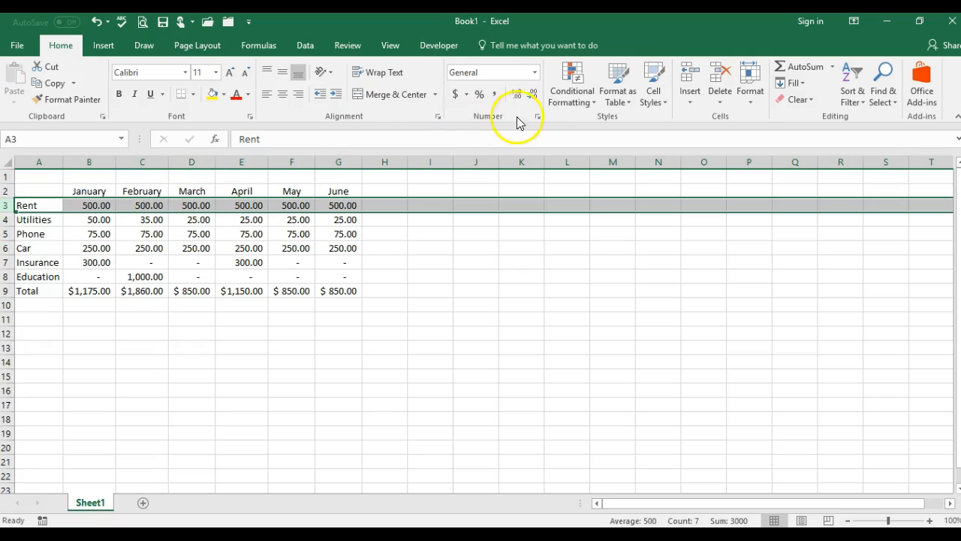
click(691, 102)
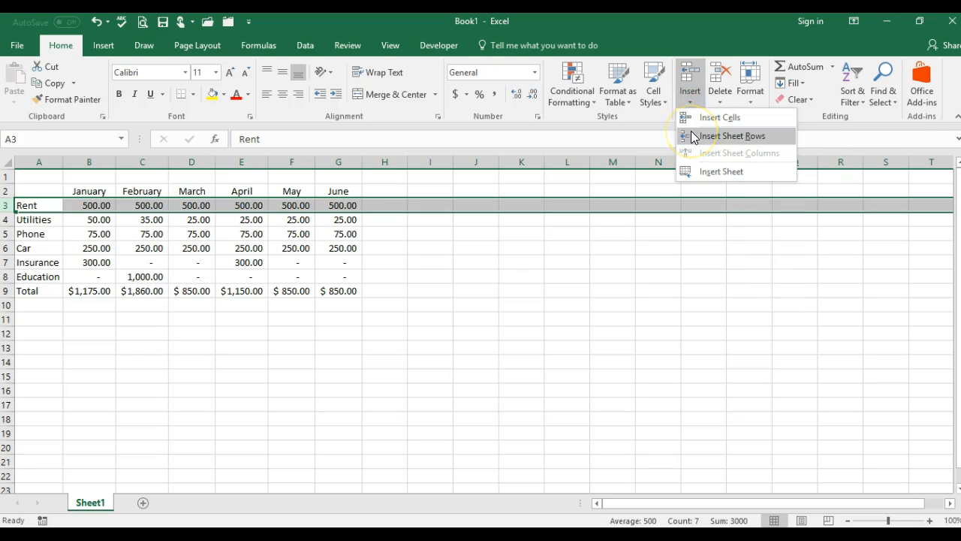
click(694, 136)
Enter the label "Expsenses" in cell A3 of the blank row above Rent.
click(30, 202)
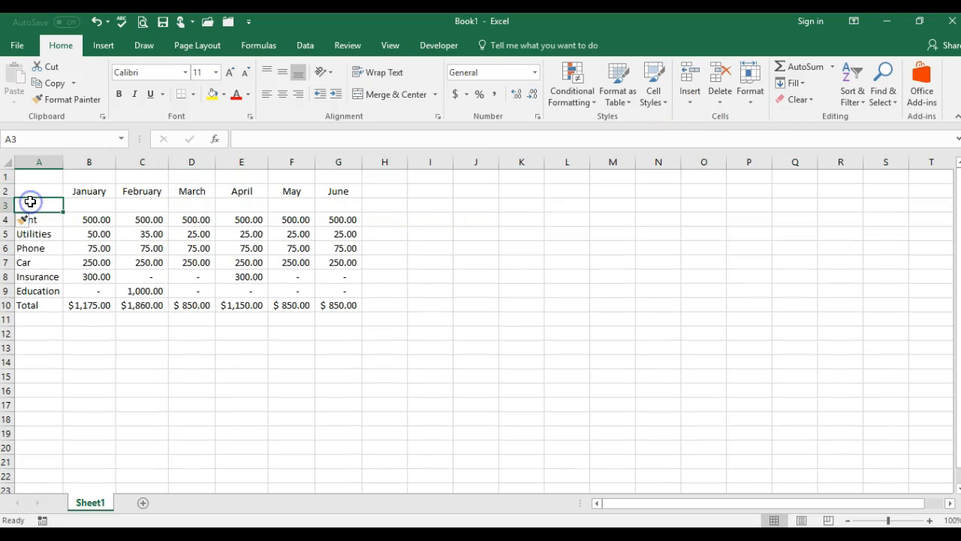
text(Expsenses)
click(30, 201)
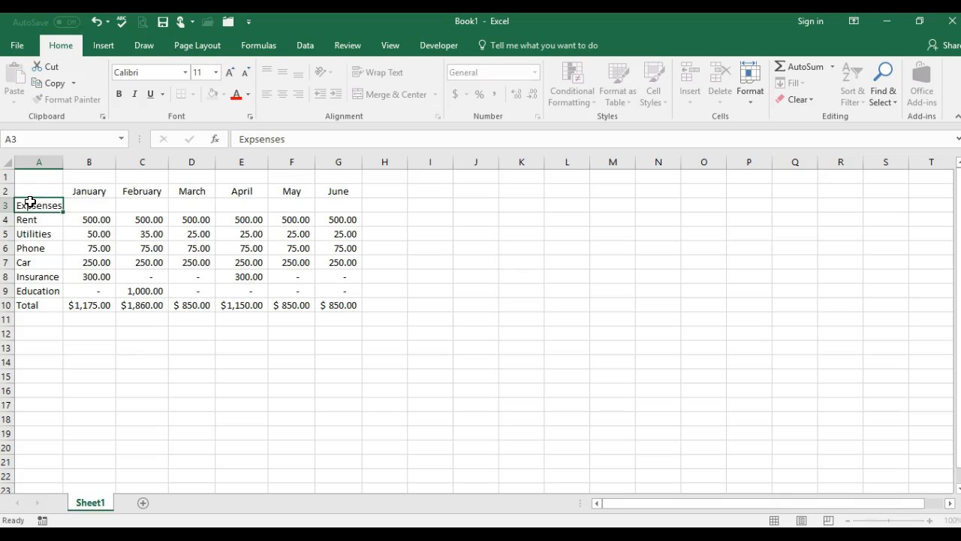
key(Return)
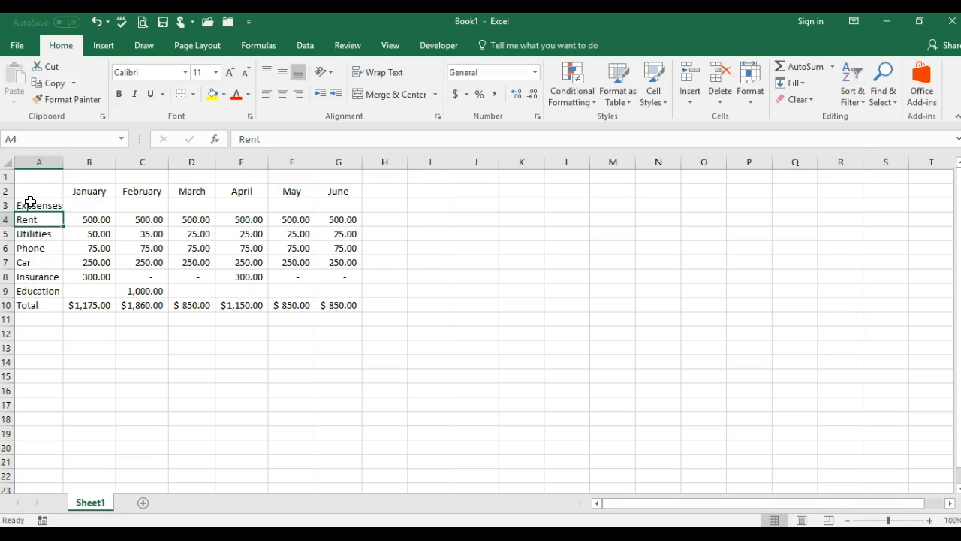
AutoFit column A and apply the Heading 3 cell style to the month headings in B2:G2.
double_click(64, 161)
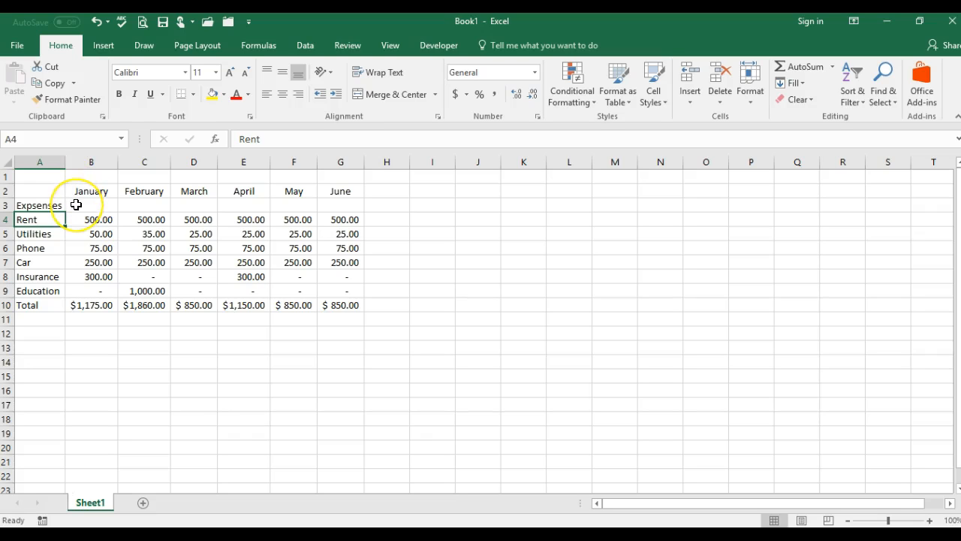
drag(85, 190, 338, 191)
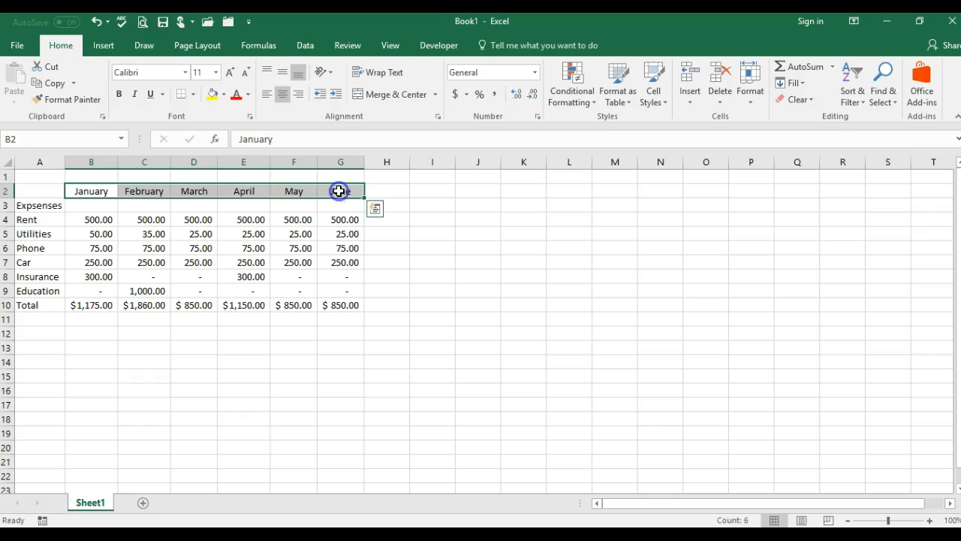
click(656, 96)
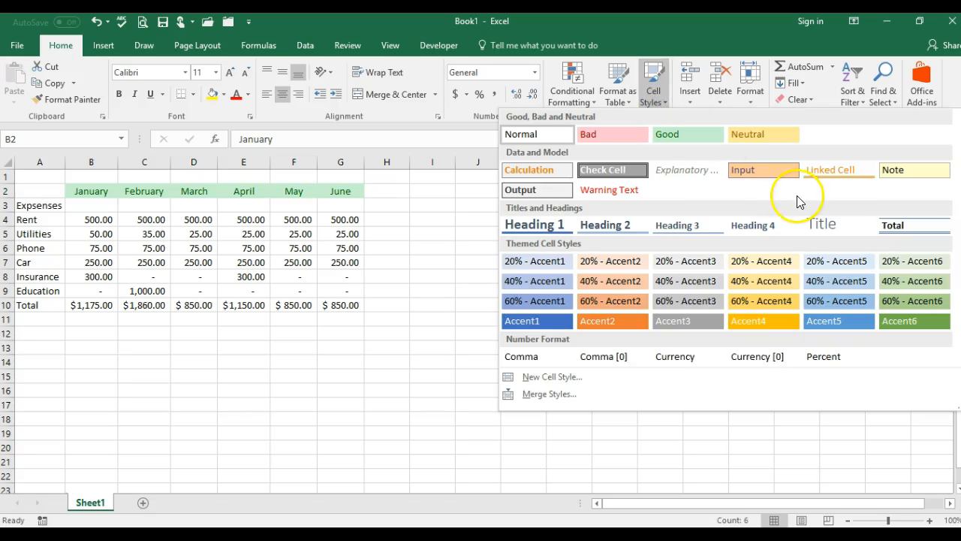
click(679, 225)
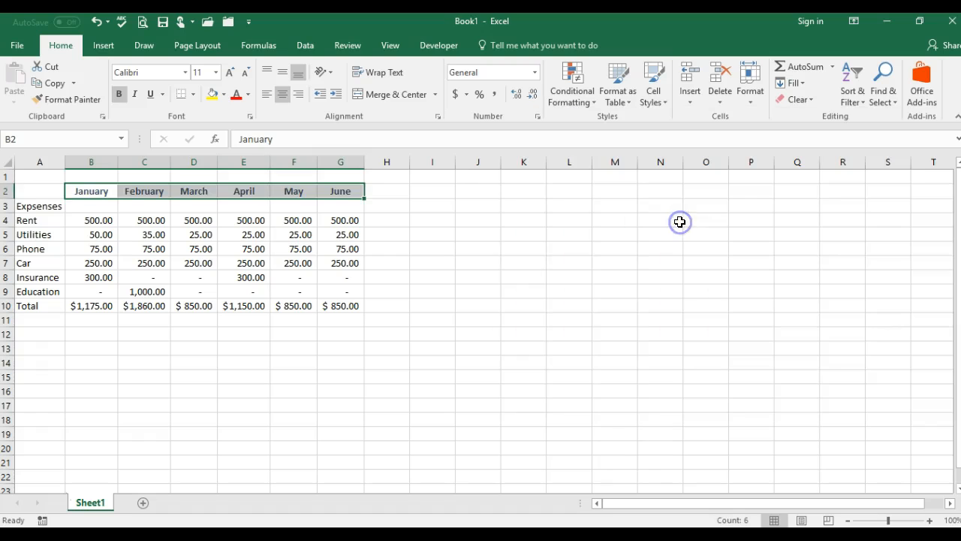
click(247, 238)
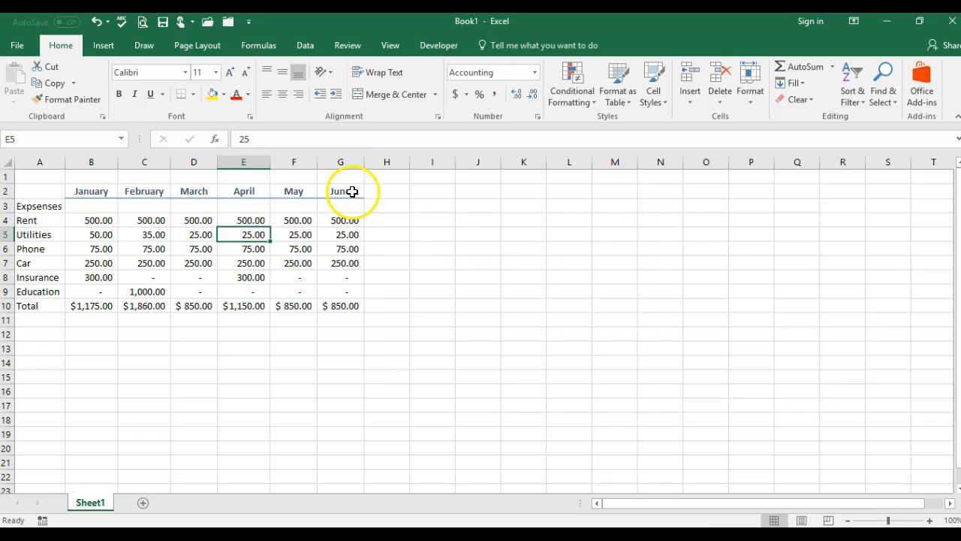
Apply the Total cell style to the Total row in A10:G10.
drag(39, 305, 339, 306)
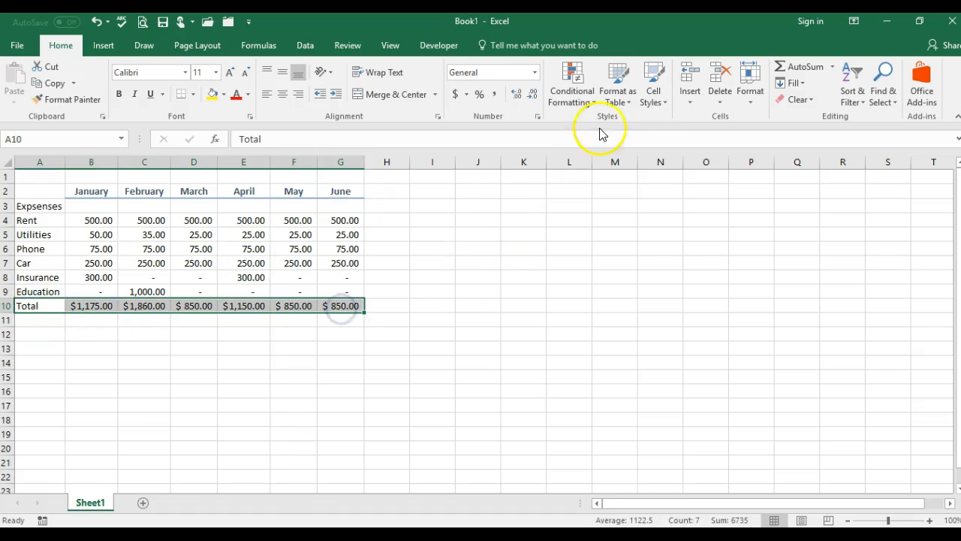
click(649, 103)
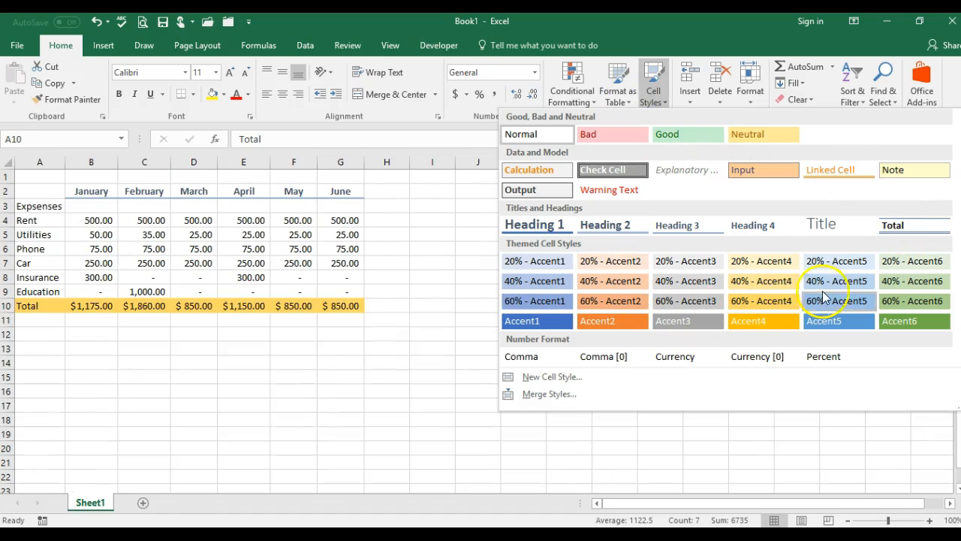
click(903, 229)
click(167, 362)
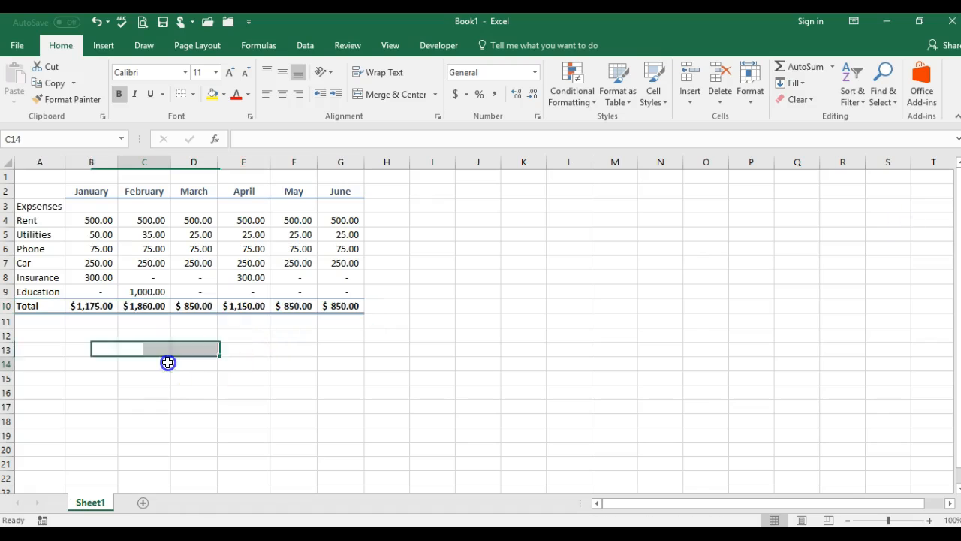
Indent the expense category labels in A4:A9 one level and widen column A to fit them.
drag(40, 222, 33, 290)
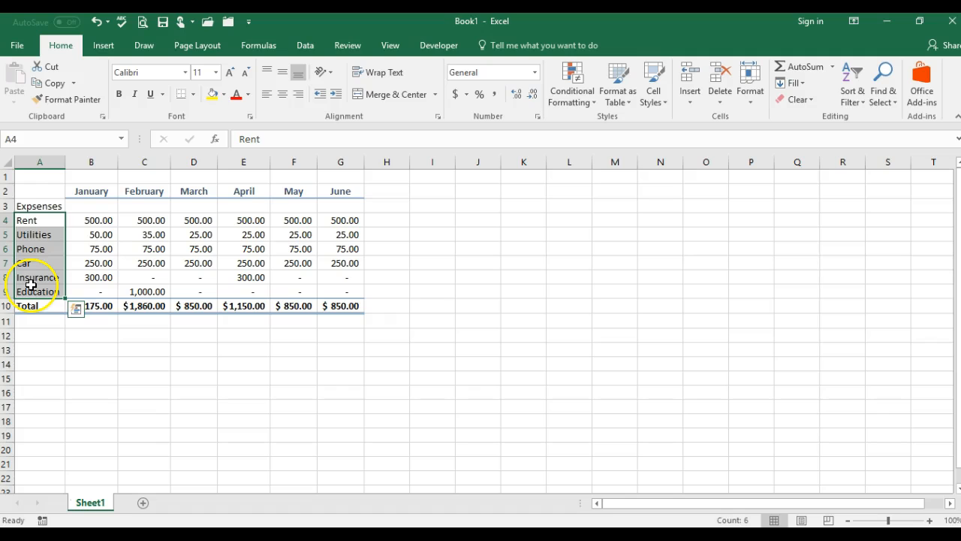
click(337, 96)
click(80, 248)
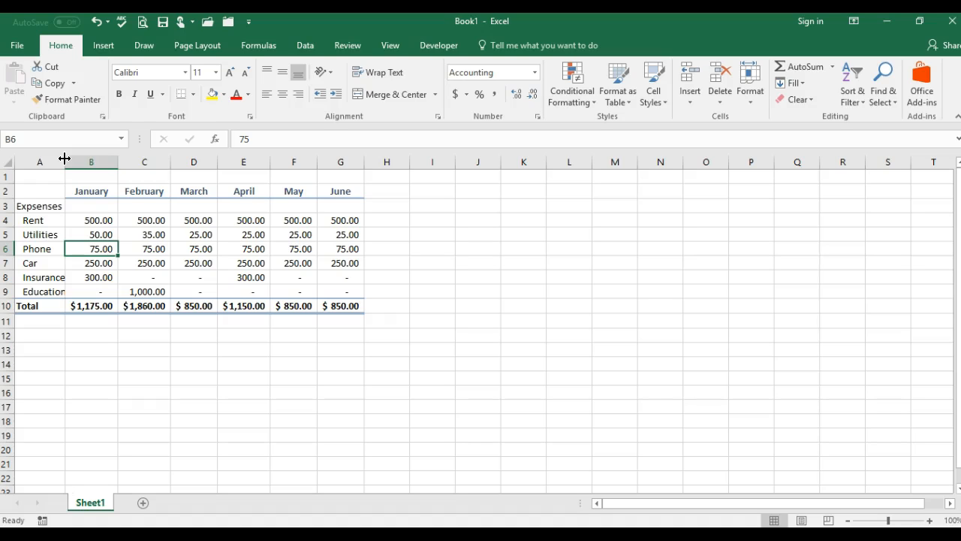
drag(65, 157, 76, 160)
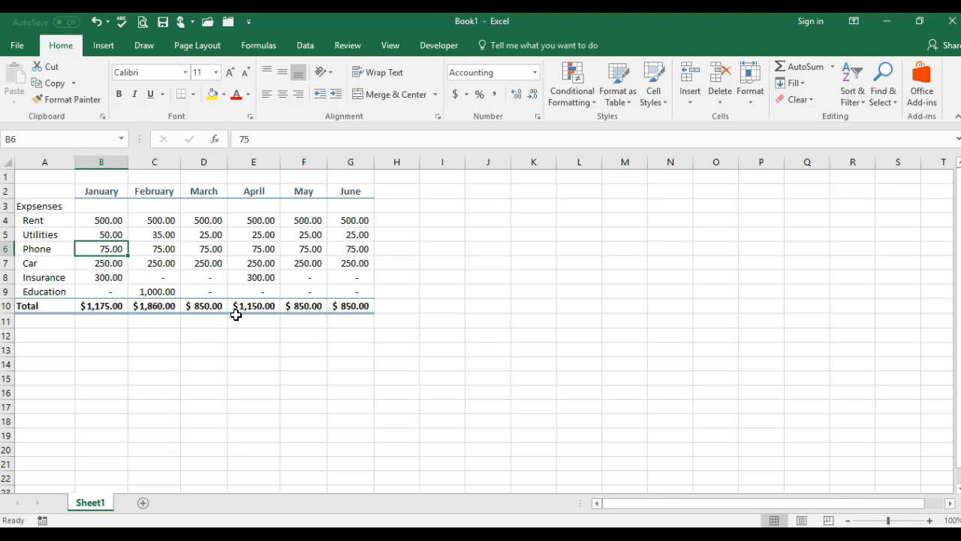
Spell check the whole sheet and correct "Expsenses" in A3 to "Expenses".
click(123, 24)
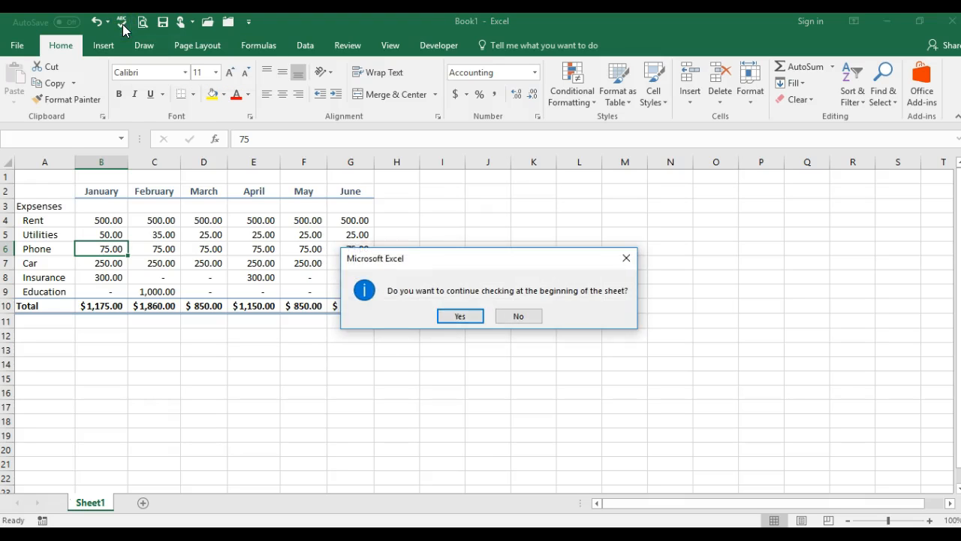
click(459, 318)
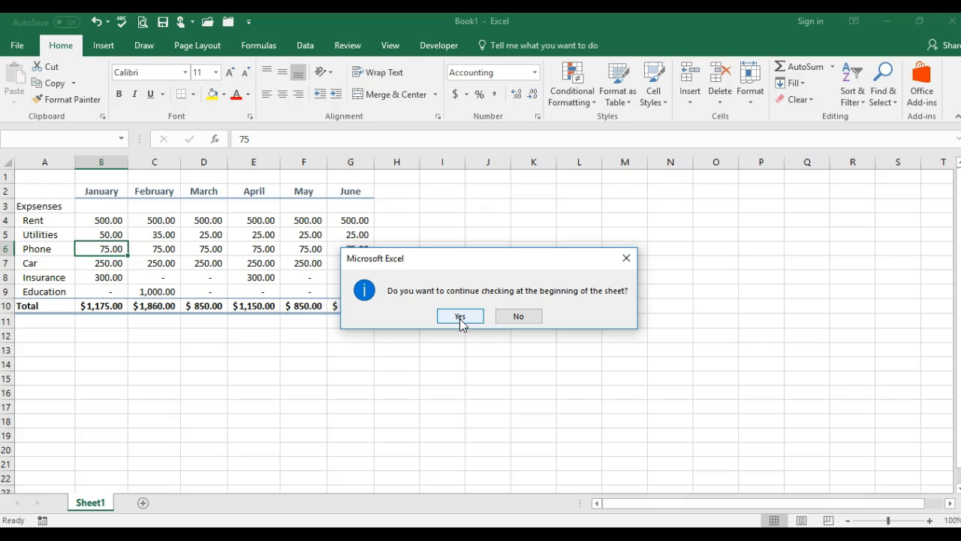
click(460, 318)
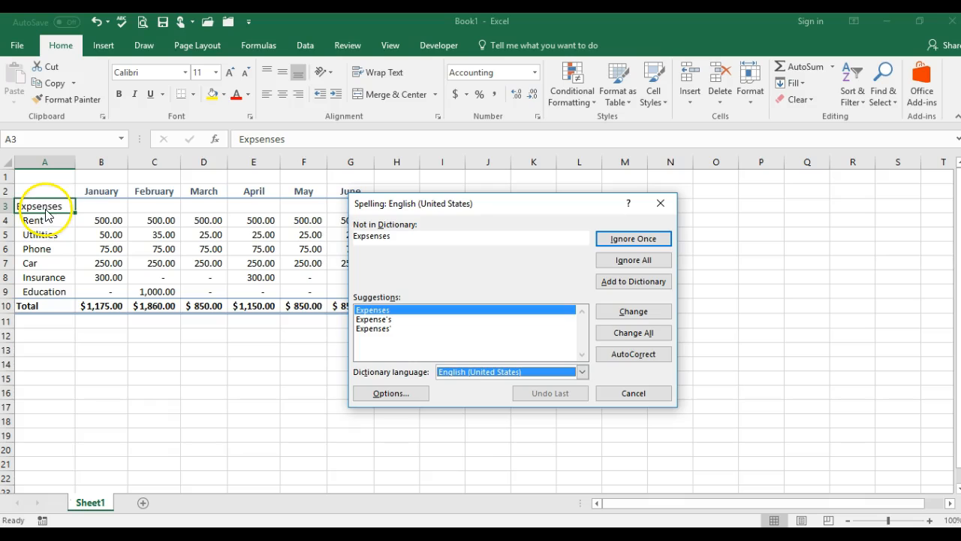
click(633, 312)
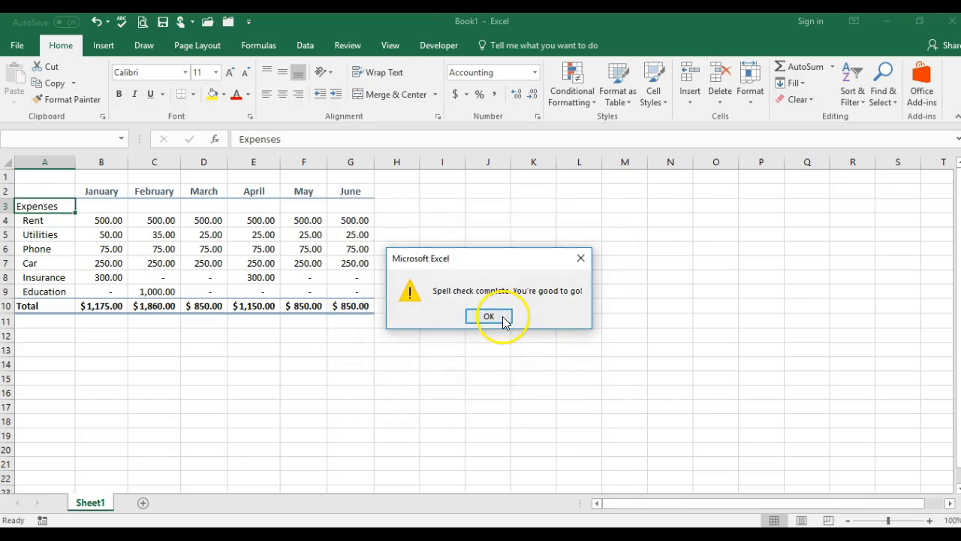
click(501, 320)
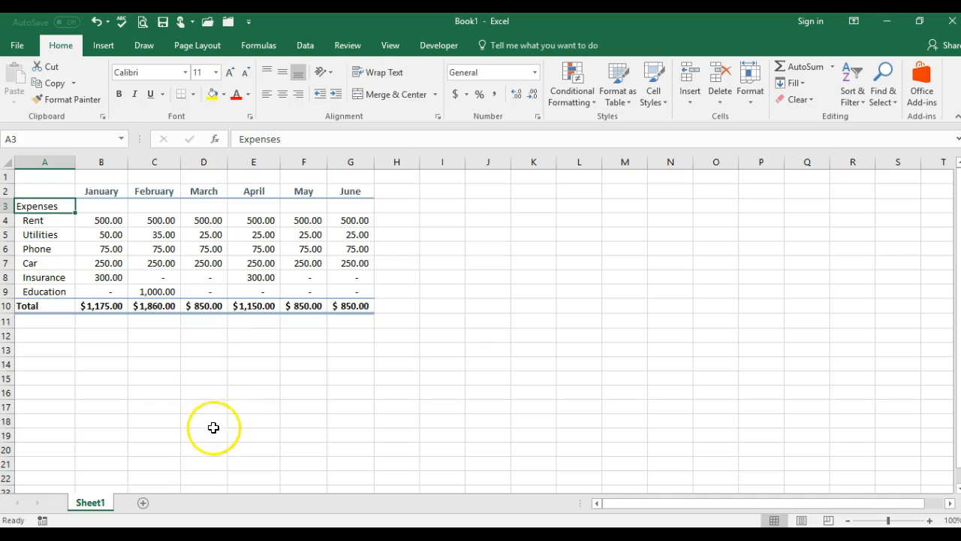
Rename Sheet1 as Budget and give its sheet tab a darker blue color.
double_click(91, 503)
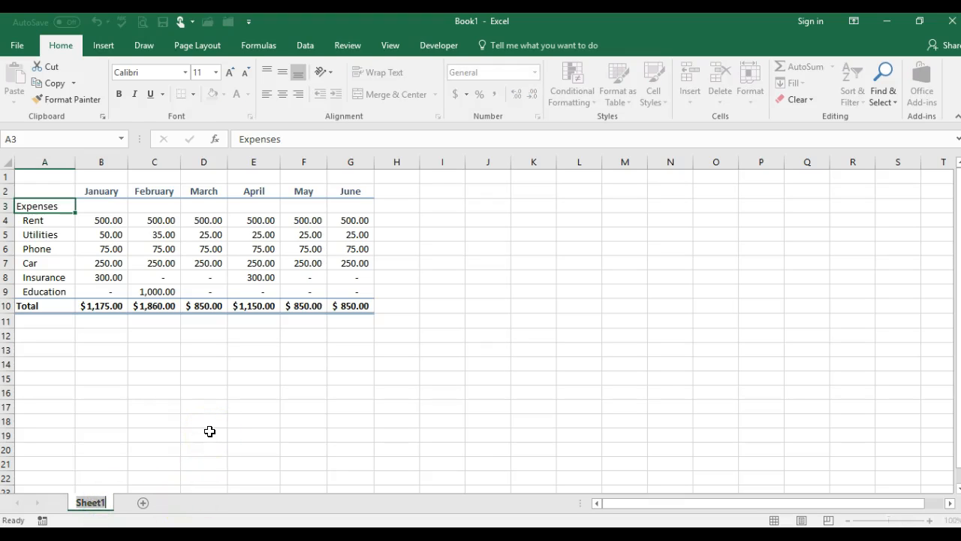
text(Budget)
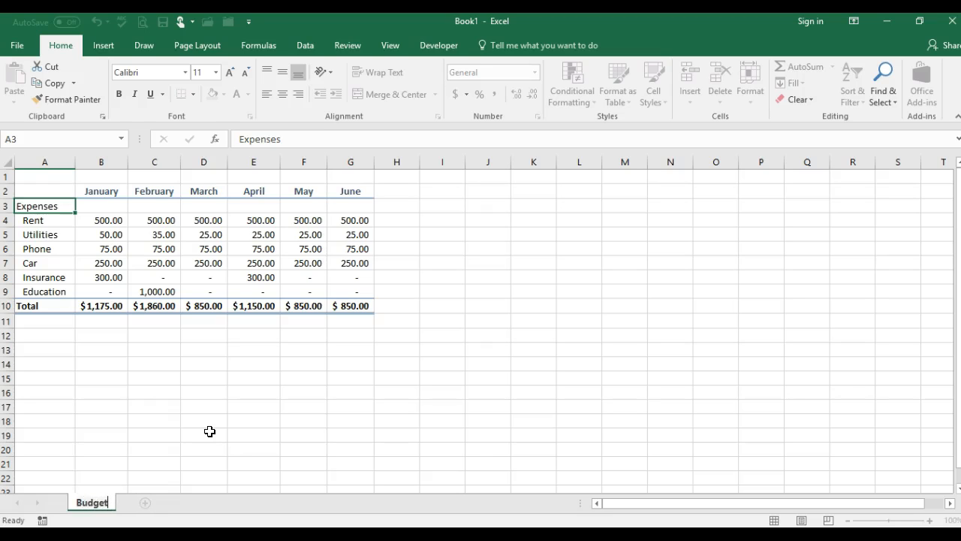
key(Return)
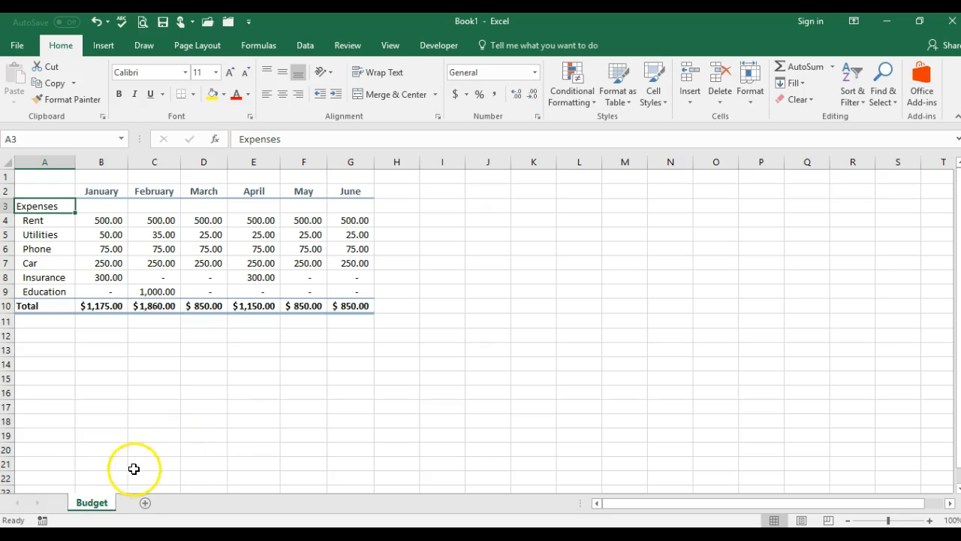
right_click(91, 504)
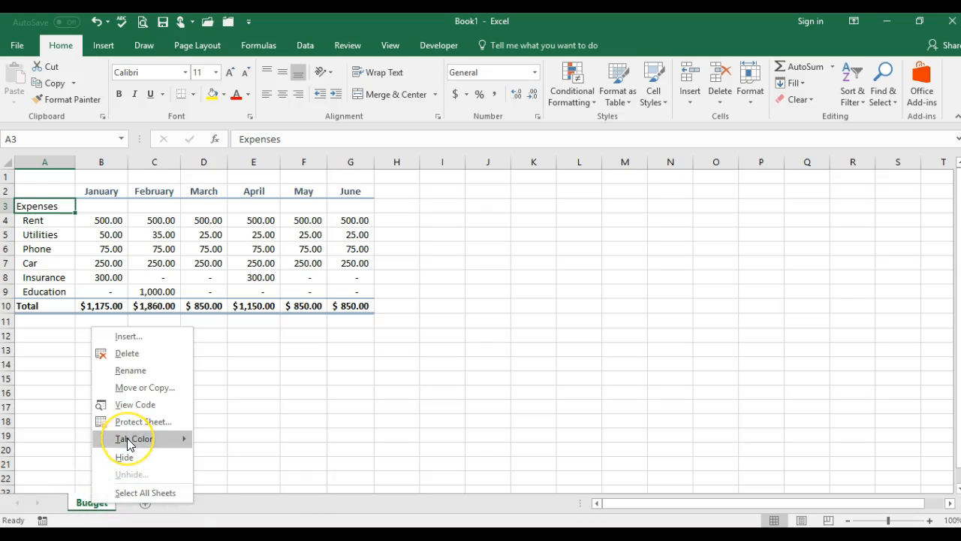
mouse_move(183, 438)
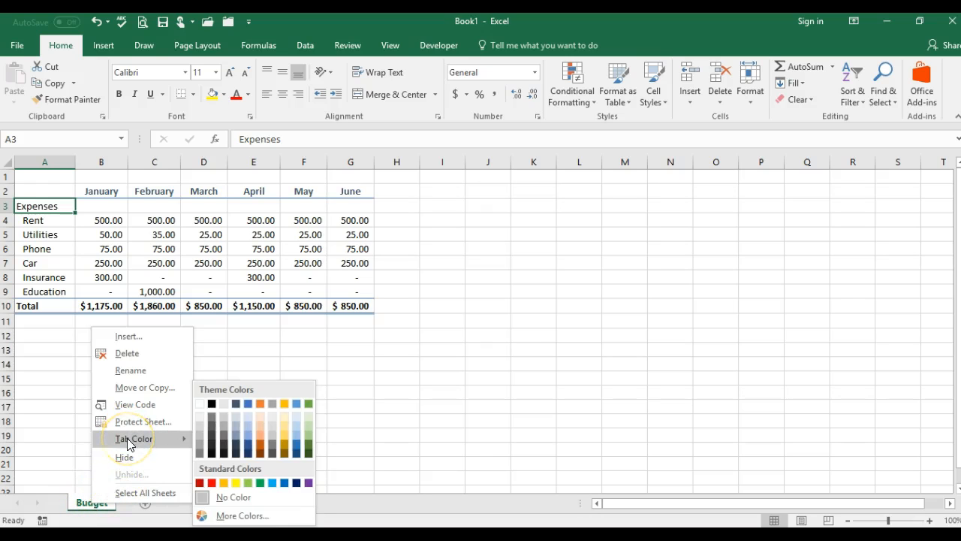
click(299, 444)
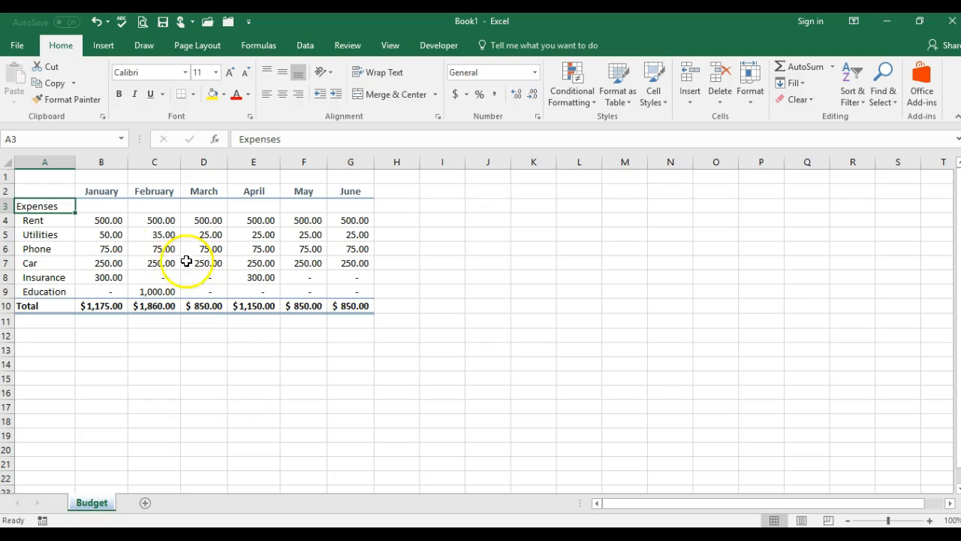
drag(107, 188, 339, 187)
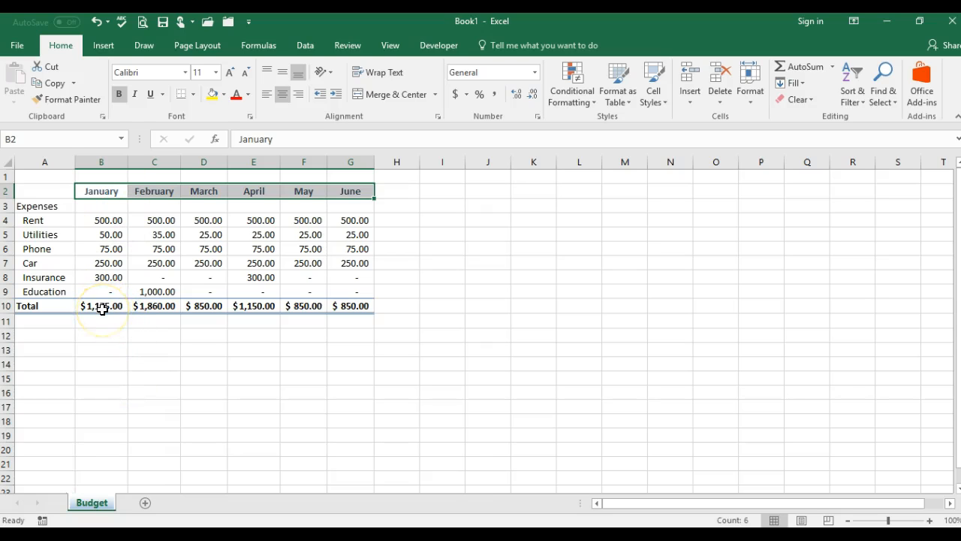
drag(102, 309, 340, 305)
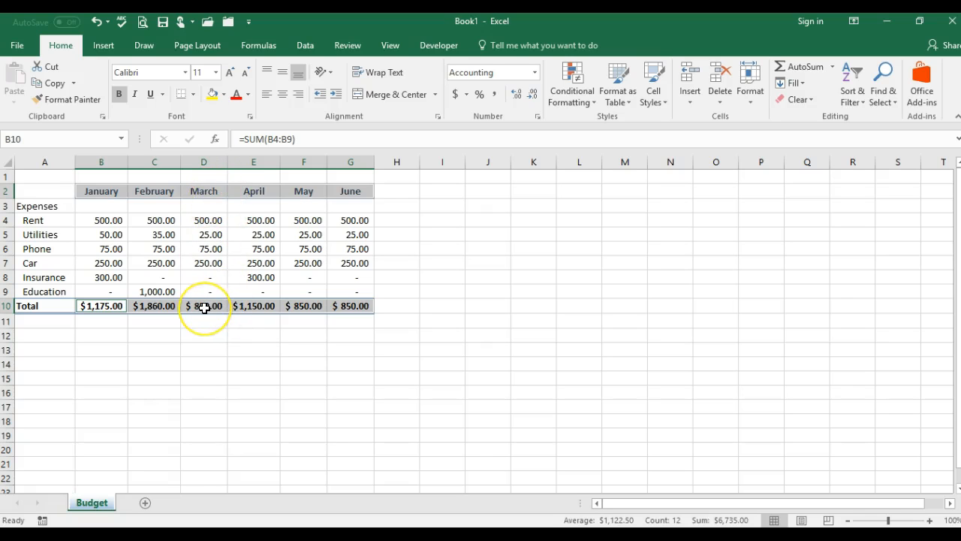
click(107, 220)
drag(107, 191, 338, 304)
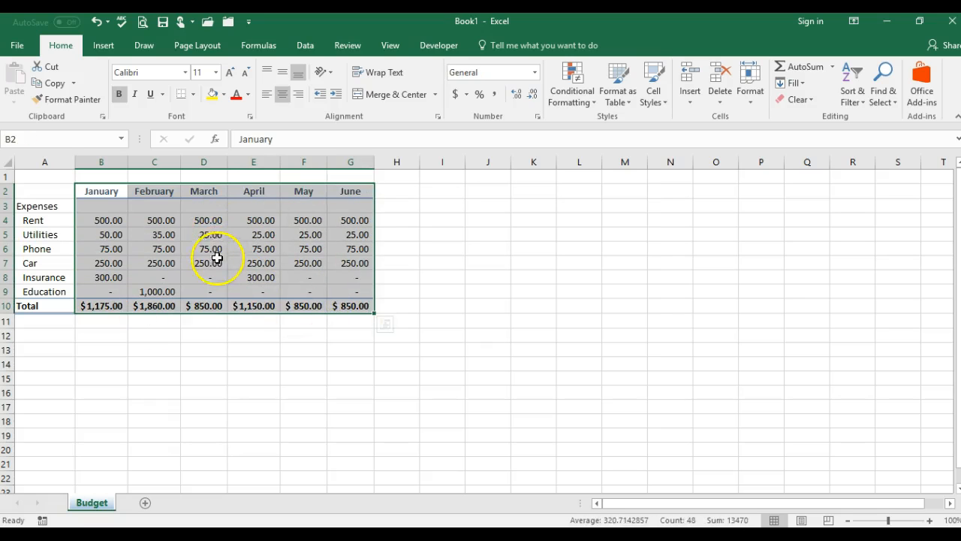
Insert a 3-D pie chart from the month headings in B2:G2 and the monthly totals in B10:G10.
drag(112, 192, 343, 191)
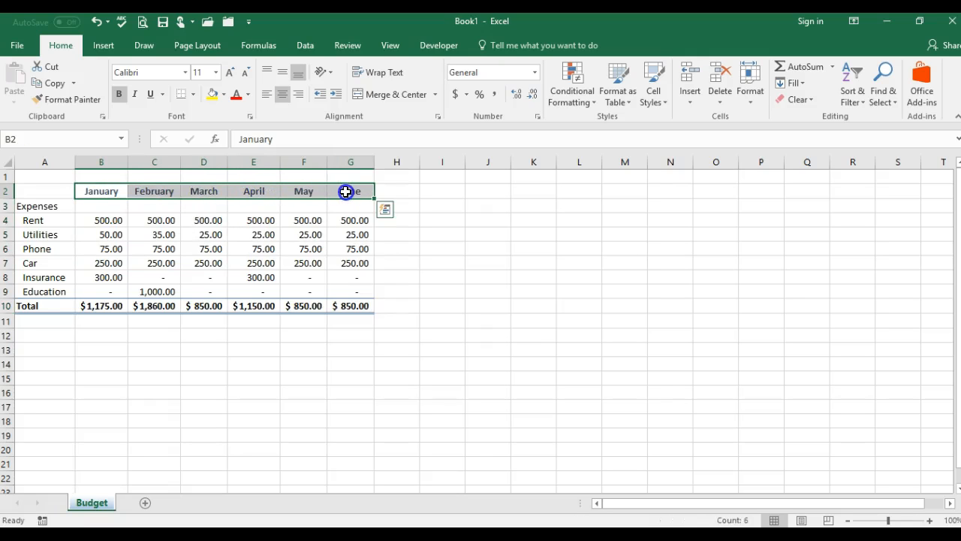
drag(98, 305, 350, 305)
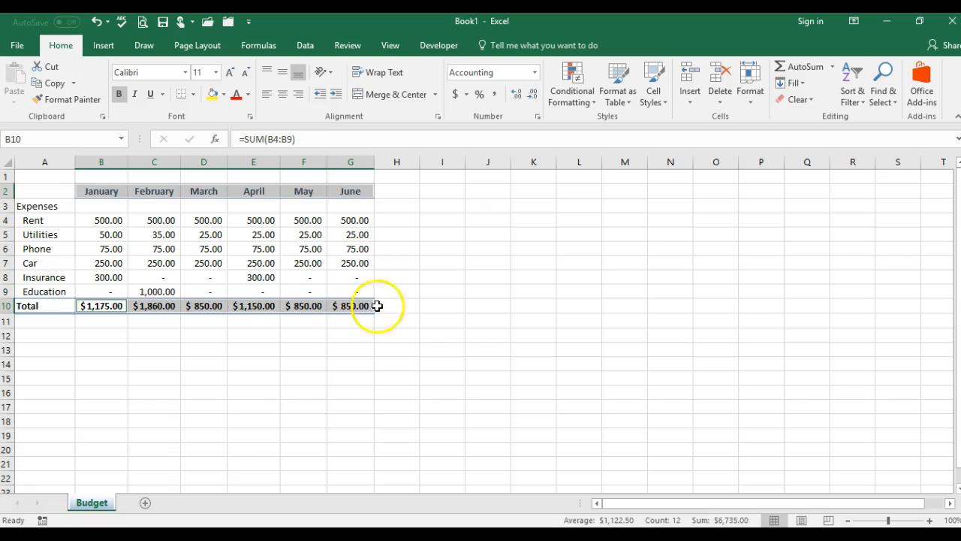
click(104, 45)
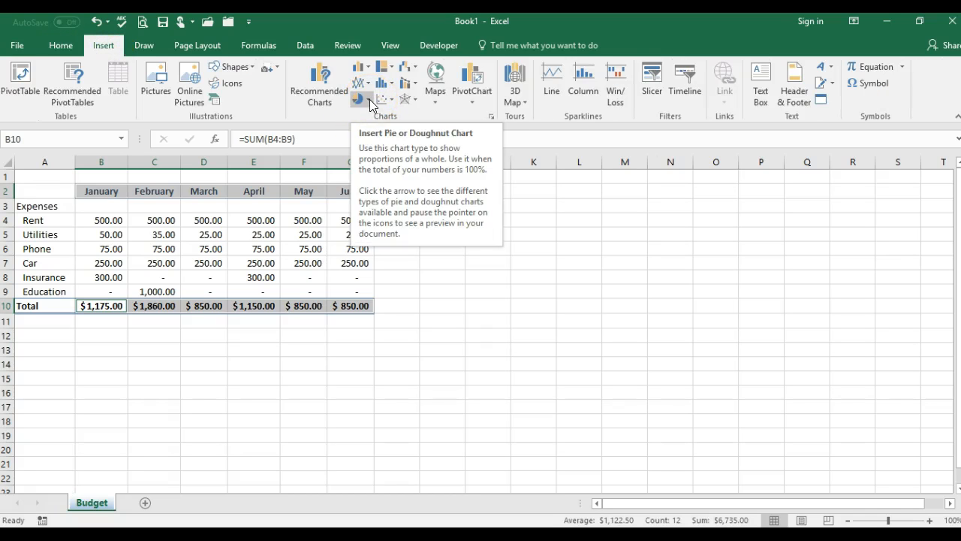
click(370, 102)
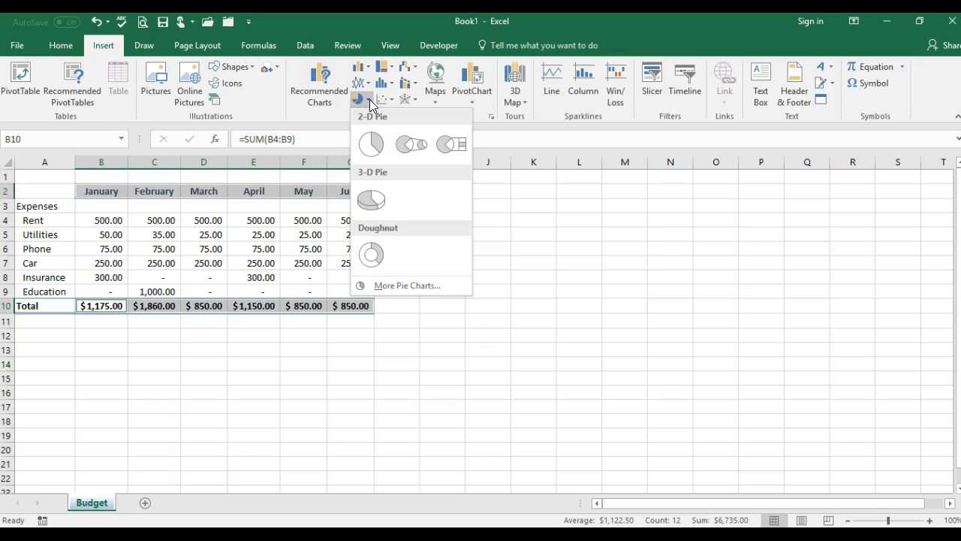
click(366, 199)
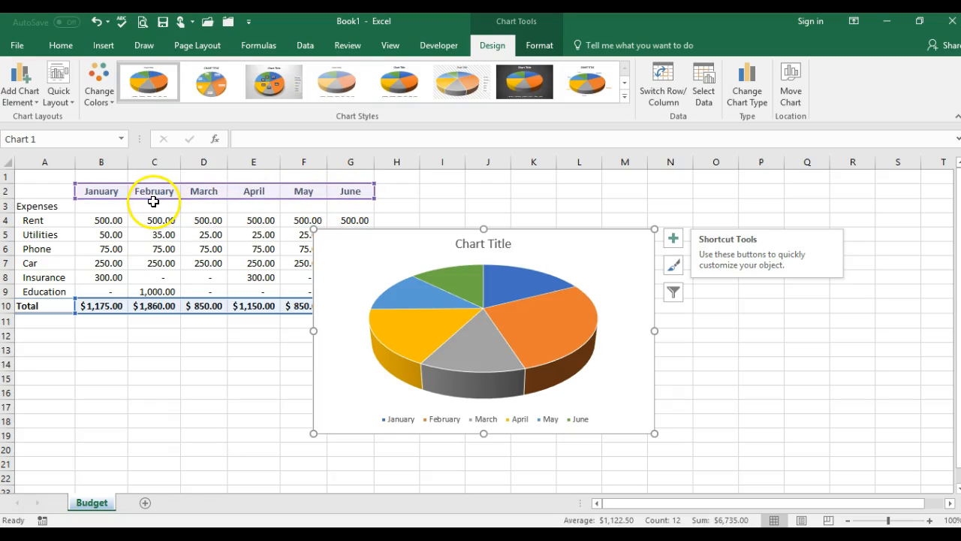
Move the pie chart to a new sheet named "Budget Chart" and return to the Budget sheet.
mouse_move(468, 277)
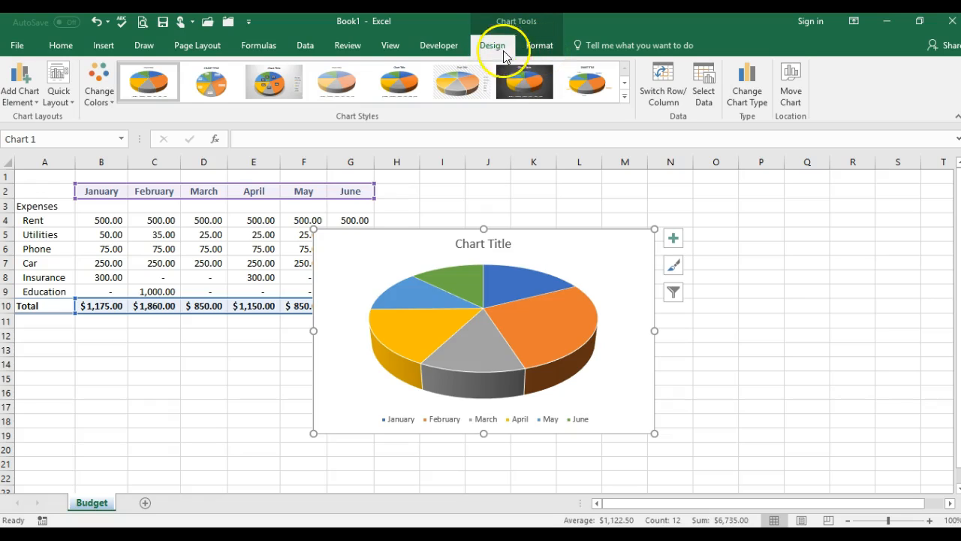
click(790, 81)
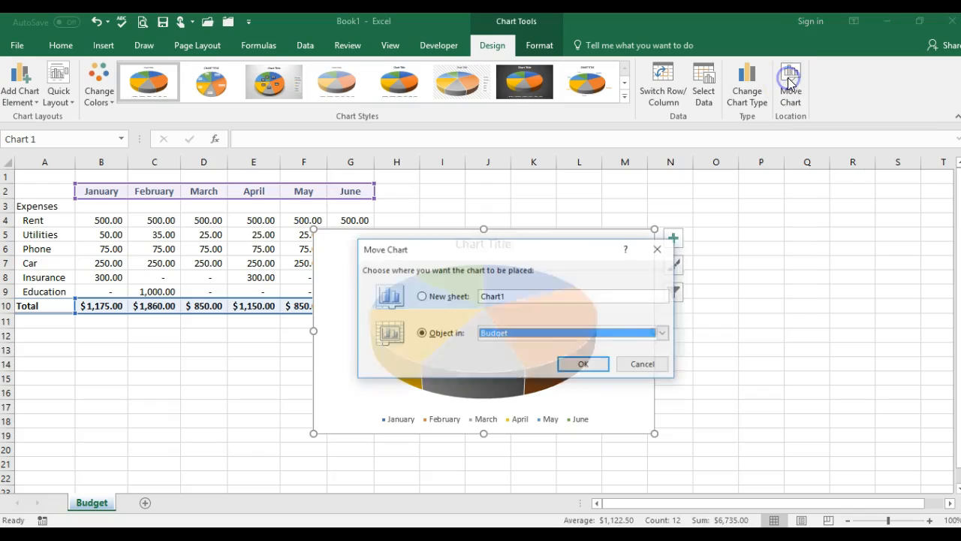
click(433, 296)
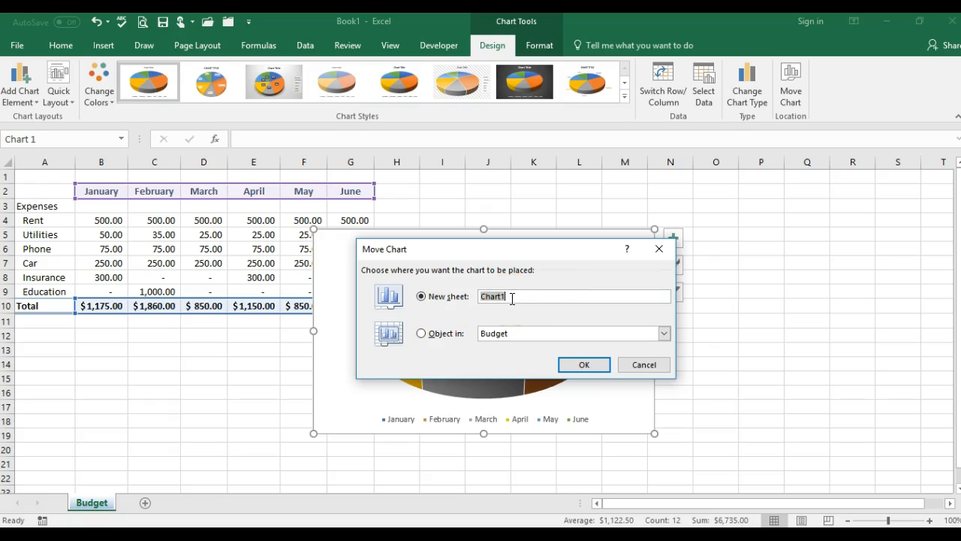
text(Budget)
click(584, 364)
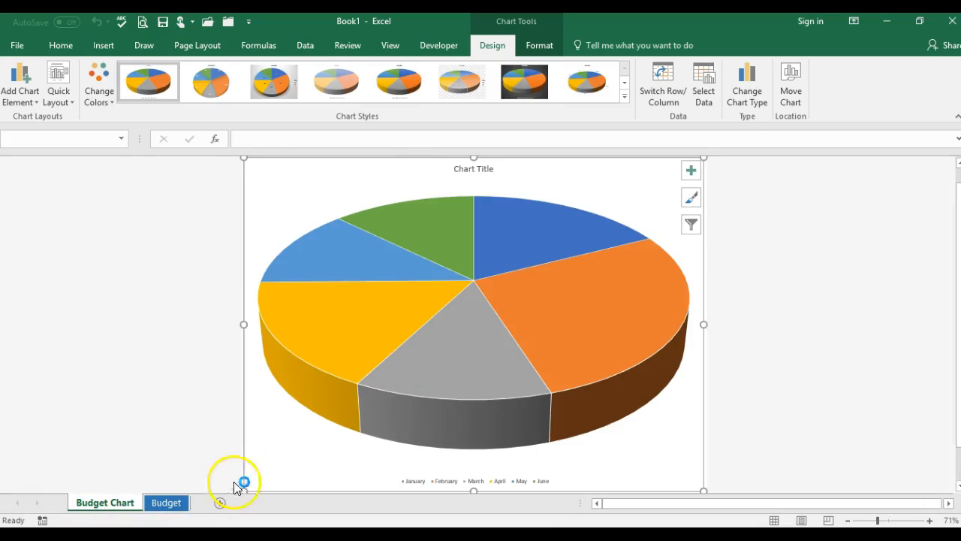
click(167, 503)
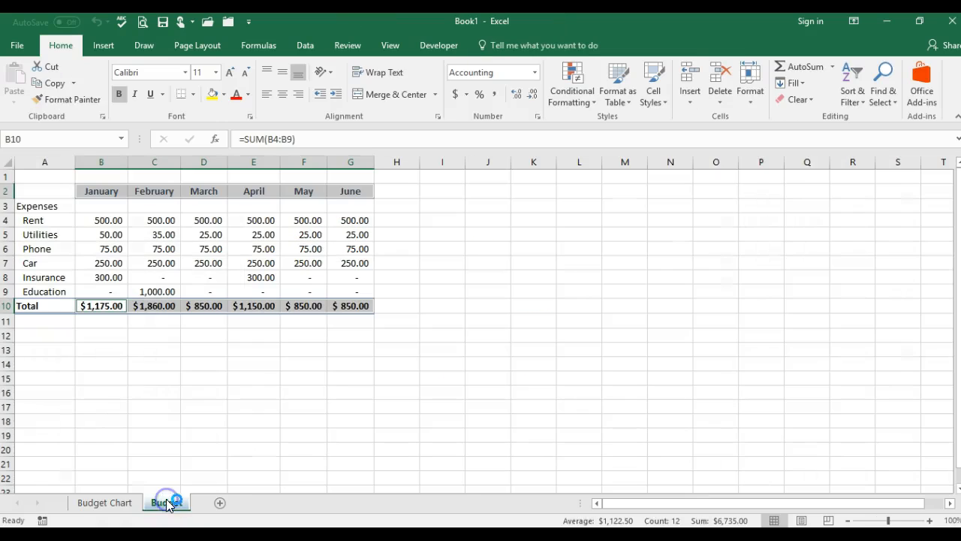
Delete the chart title placeholder from the pie on the Budget Chart sheet and return to the Budget sheet.
click(109, 503)
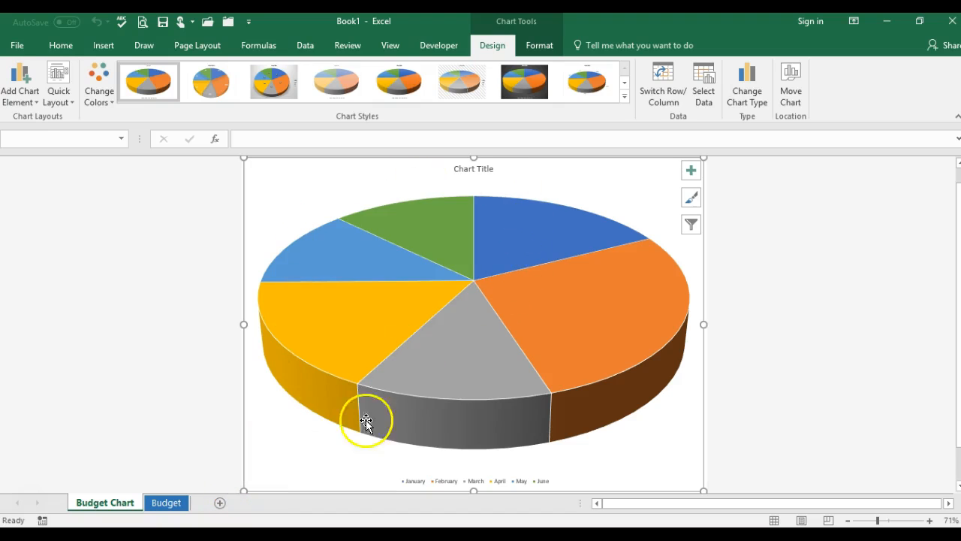
click(484, 171)
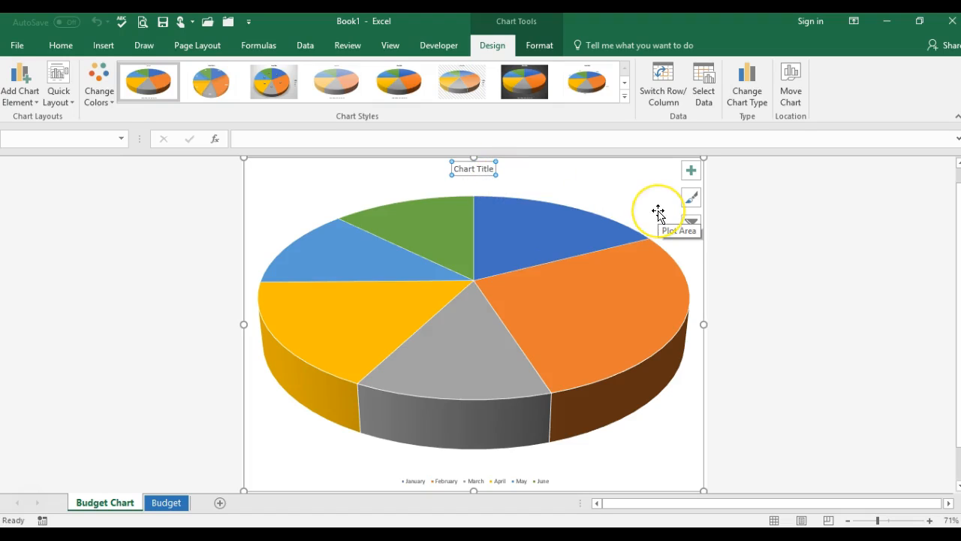
key(Delete)
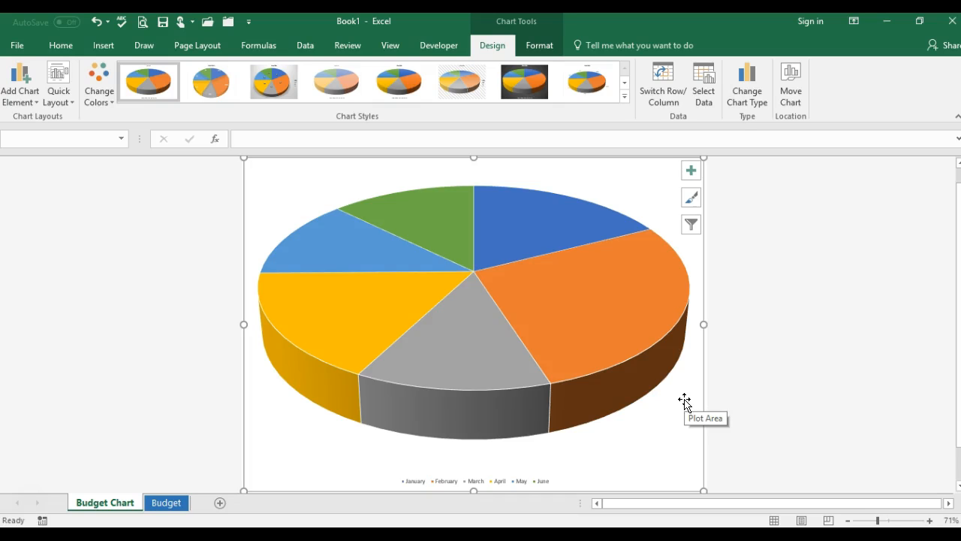
click(178, 504)
click(157, 366)
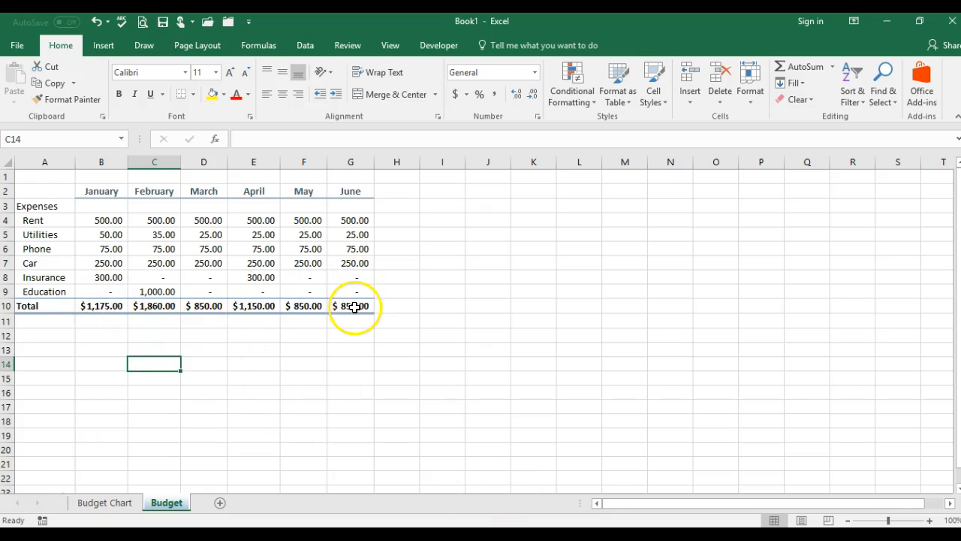
Select the monthly totals in B10:G10 and add Minimum and Maximum to the status bar calculations.
click(95, 307)
drag(95, 306, 353, 306)
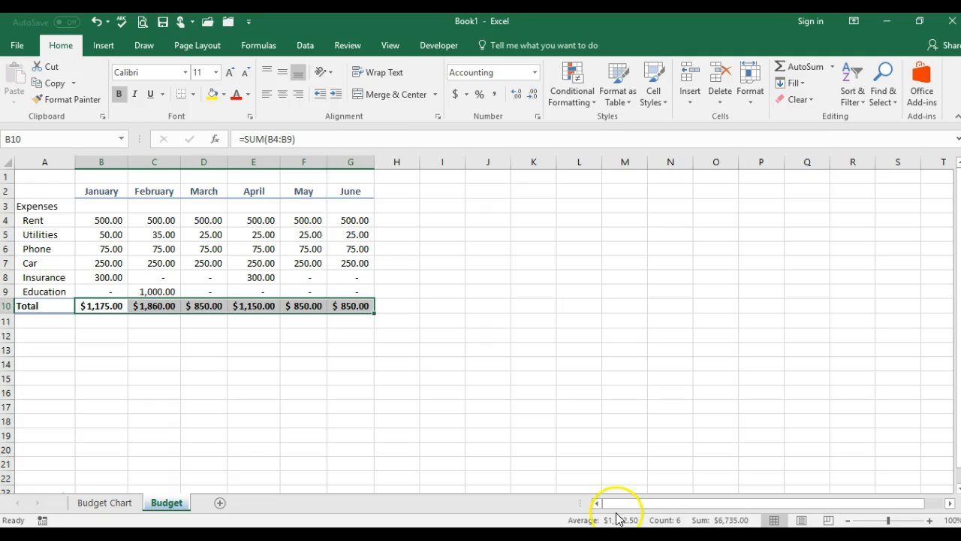
right_click(515, 524)
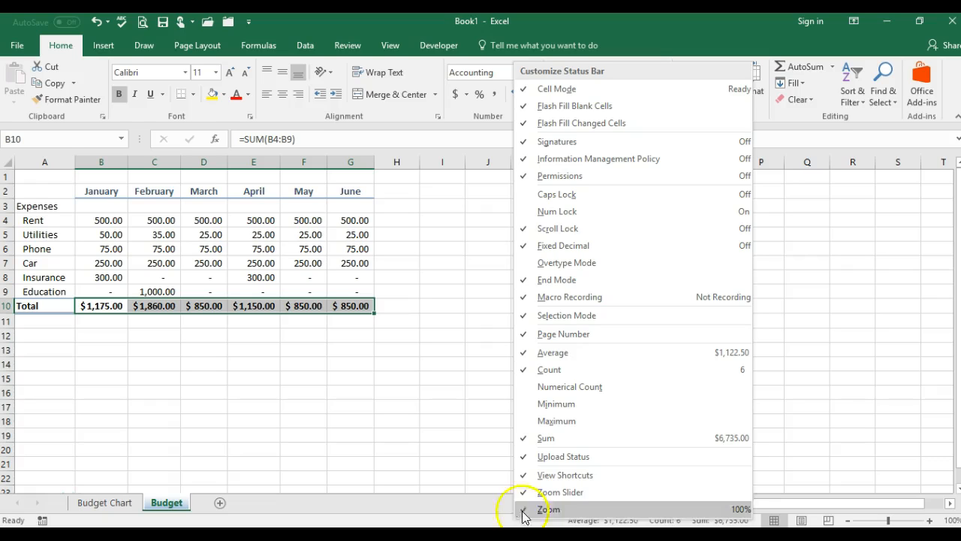
click(556, 404)
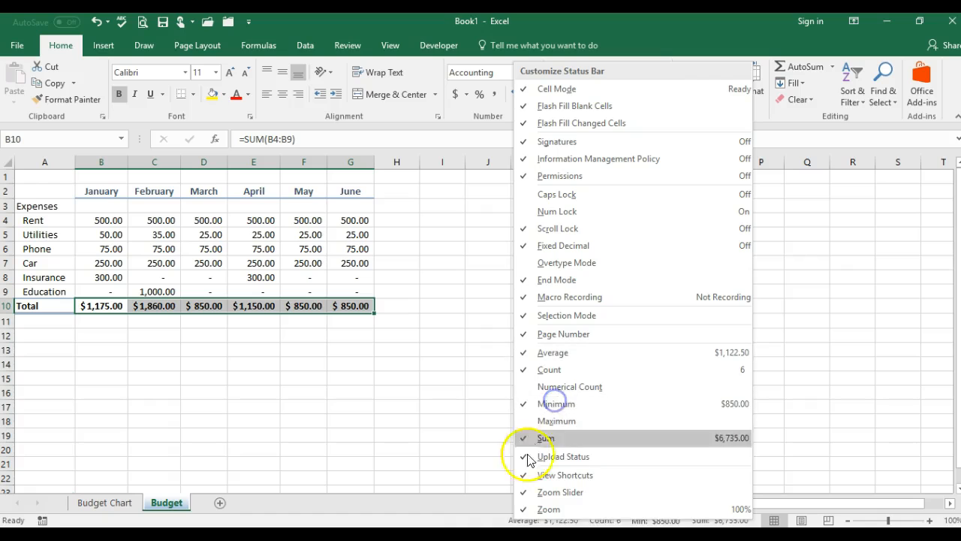
click(543, 421)
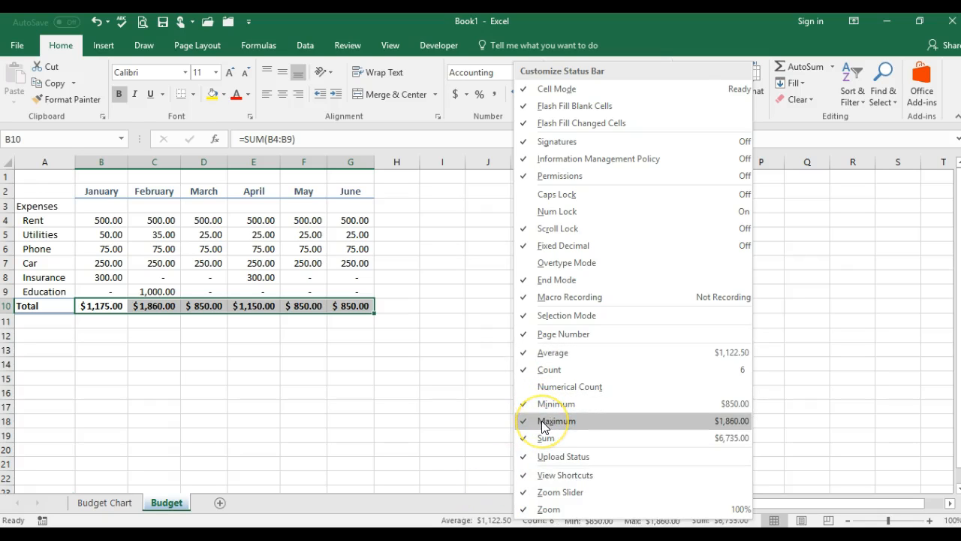
click(461, 441)
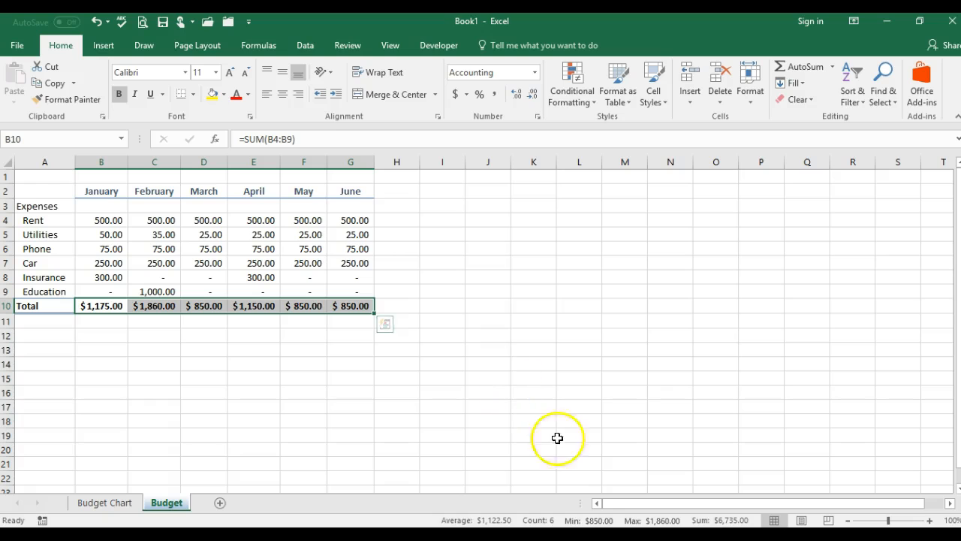
click(507, 403)
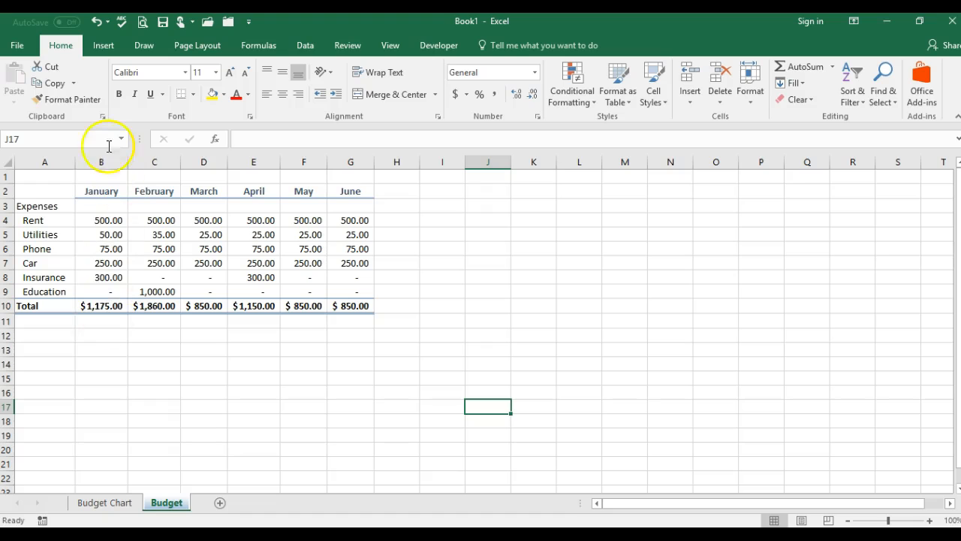
In the workbook's advanced properties, set Company to "CS 61.11A" and Comments to "This is my first Excel workbook.", and review the entries.
click(21, 50)
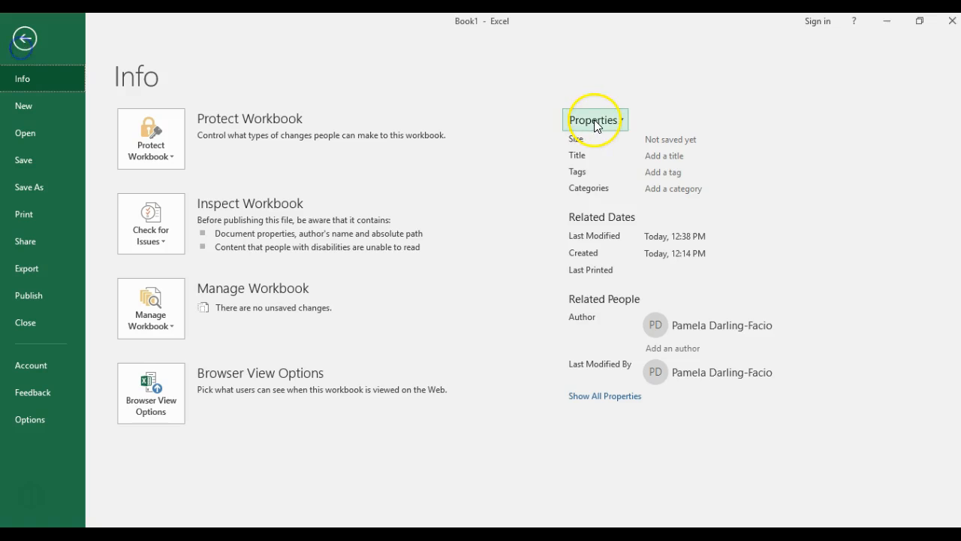
click(594, 120)
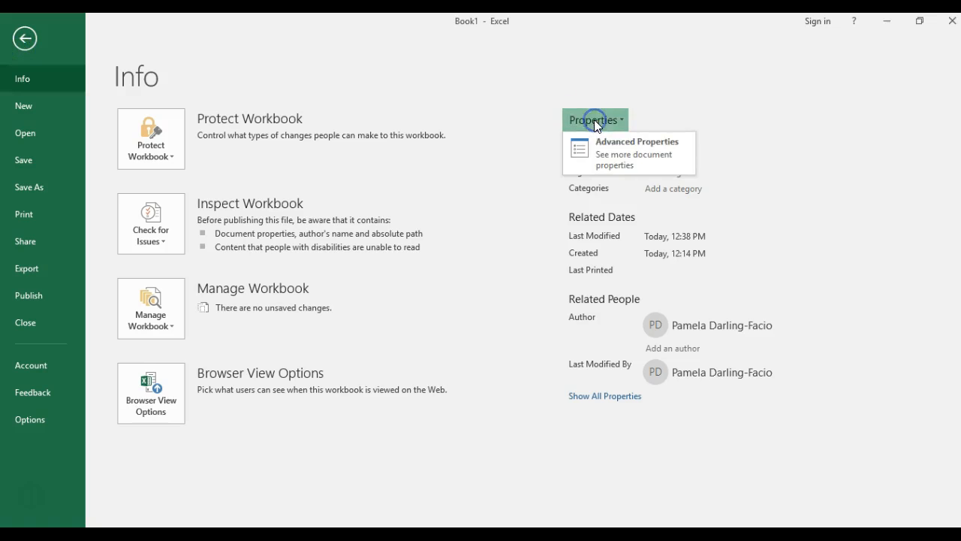
click(614, 157)
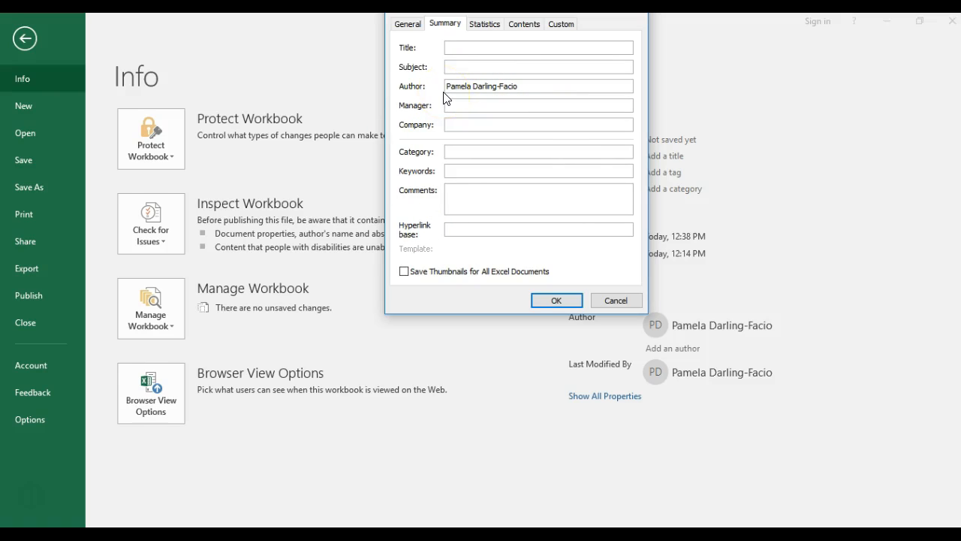
click(458, 125)
text(CS 61.11A)
click(489, 189)
text(This is my first Excel workbook.)
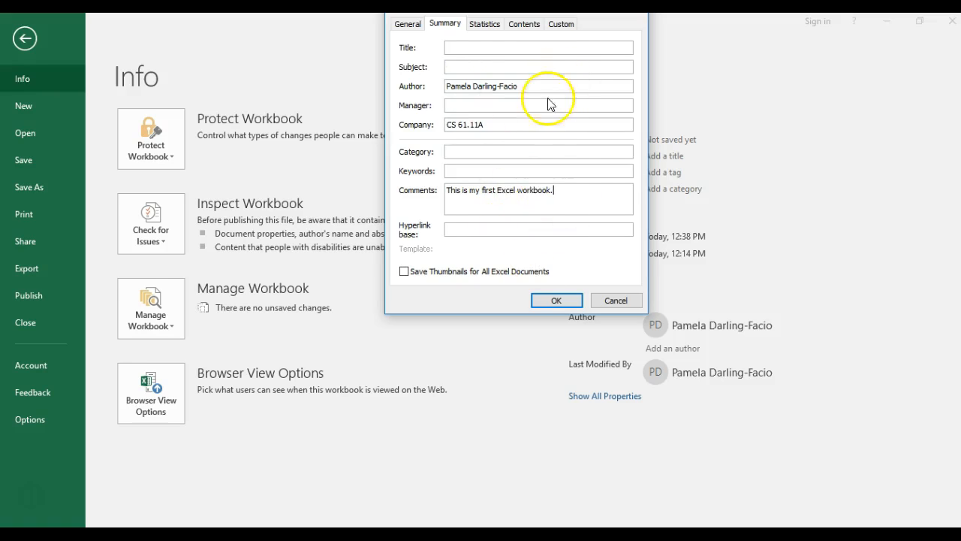
click(557, 299)
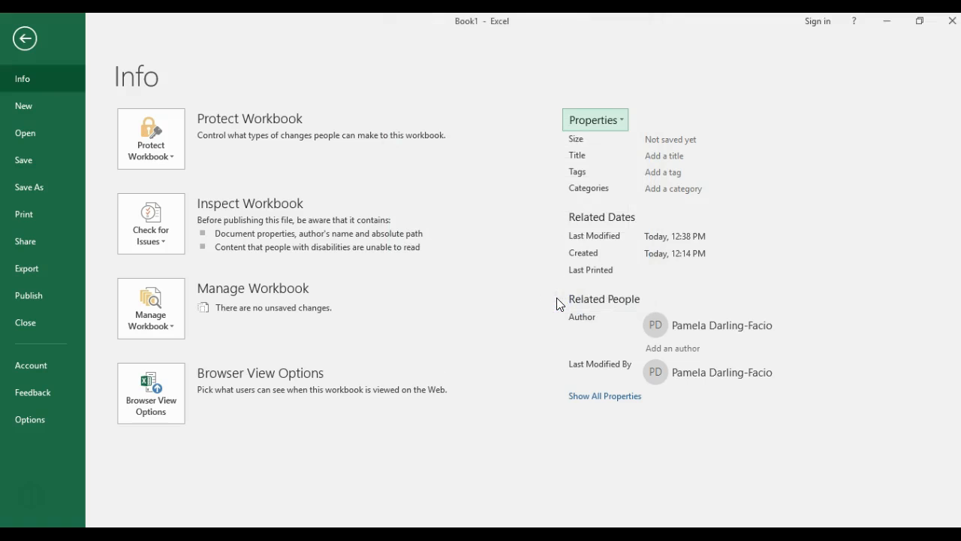
click(610, 122)
click(605, 146)
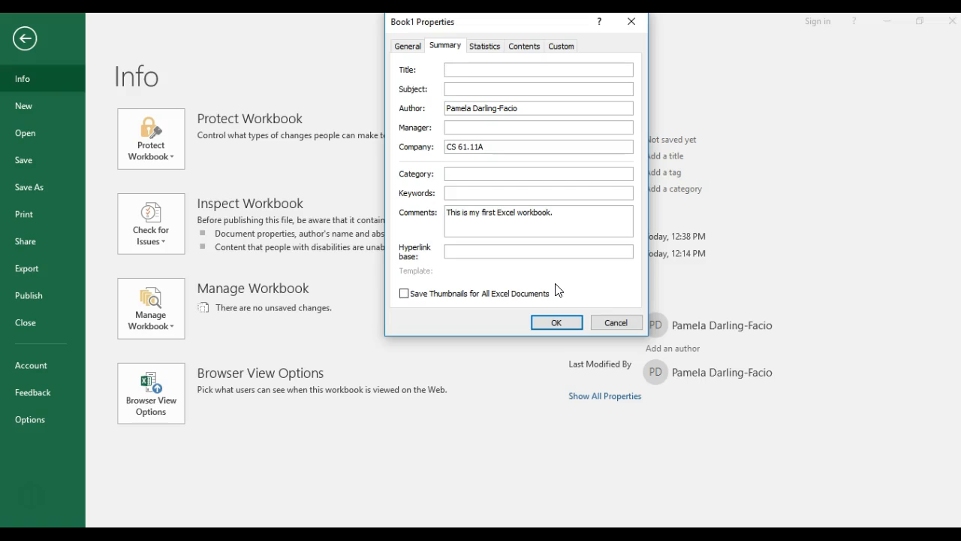
click(556, 322)
Set the workbook's title property to "My 6 Month Budget" and its tags to "budget, monthly, expenses", and return to the worksheet.
click(672, 189)
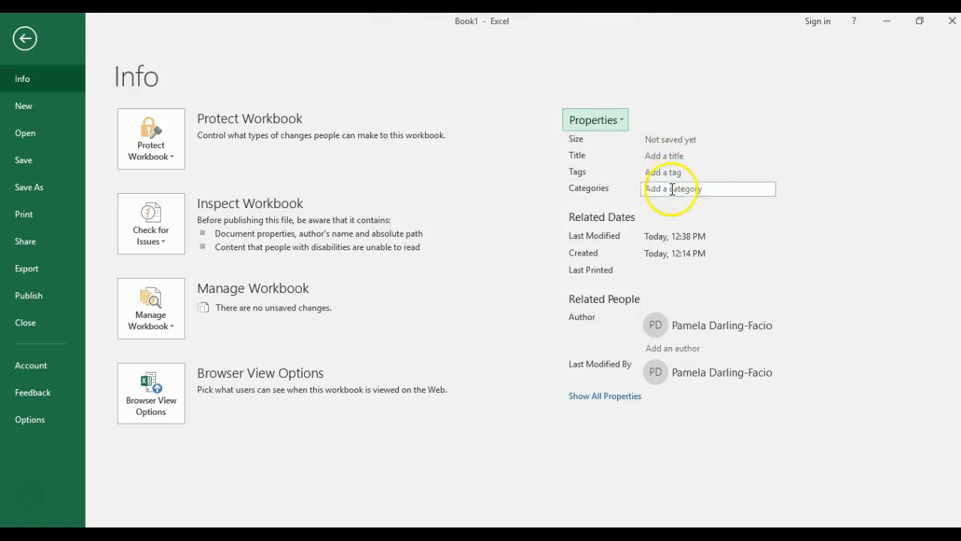
click(660, 156)
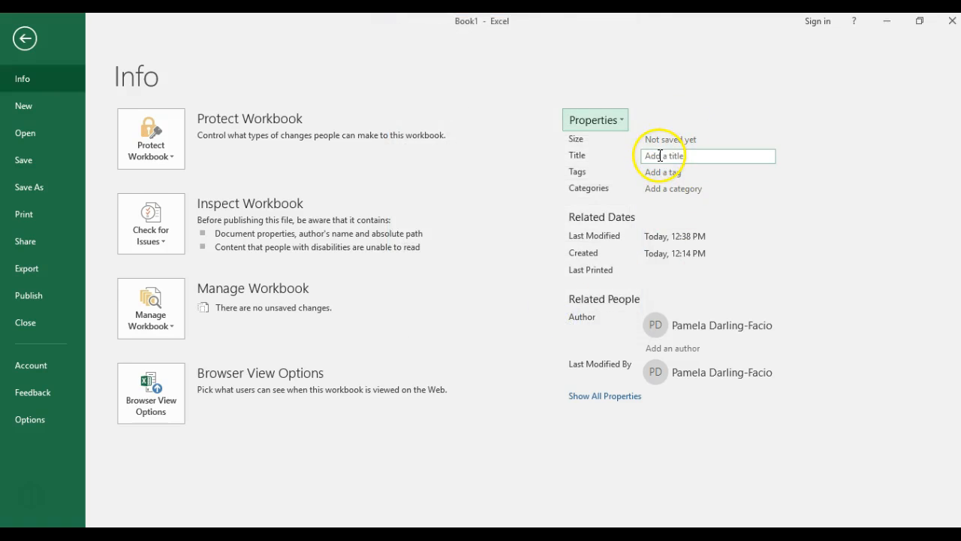
click(665, 155)
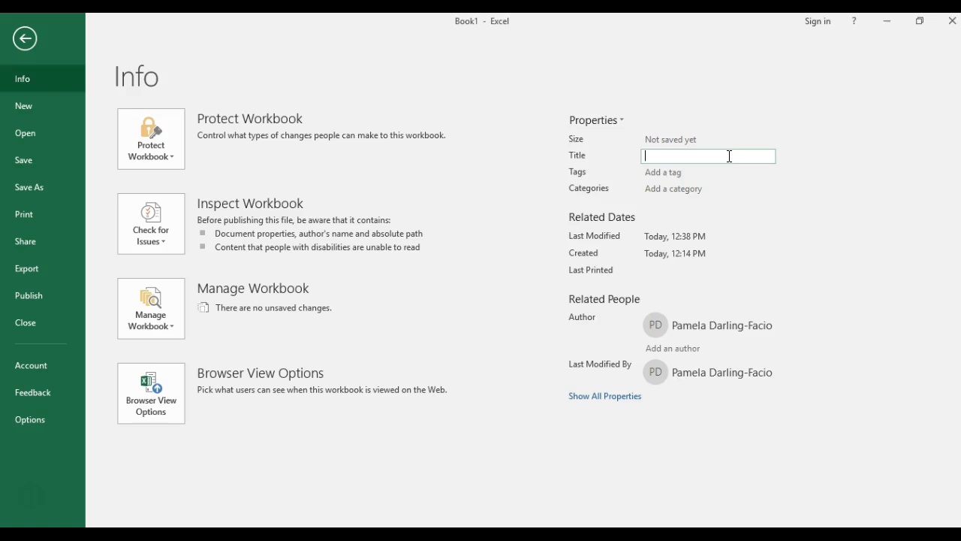
text(My 6 Month Budget)
click(679, 172)
text(budget, monthly, expenses)
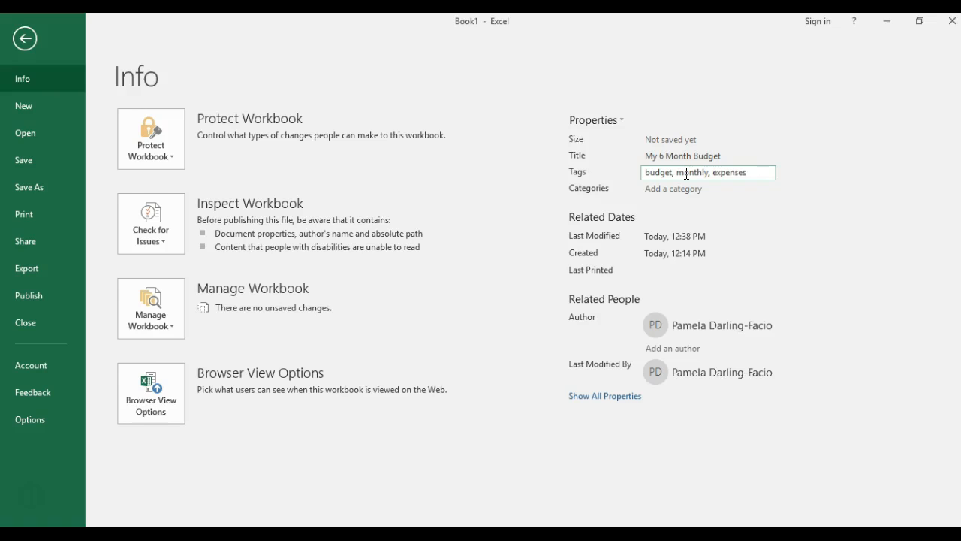
click(678, 189)
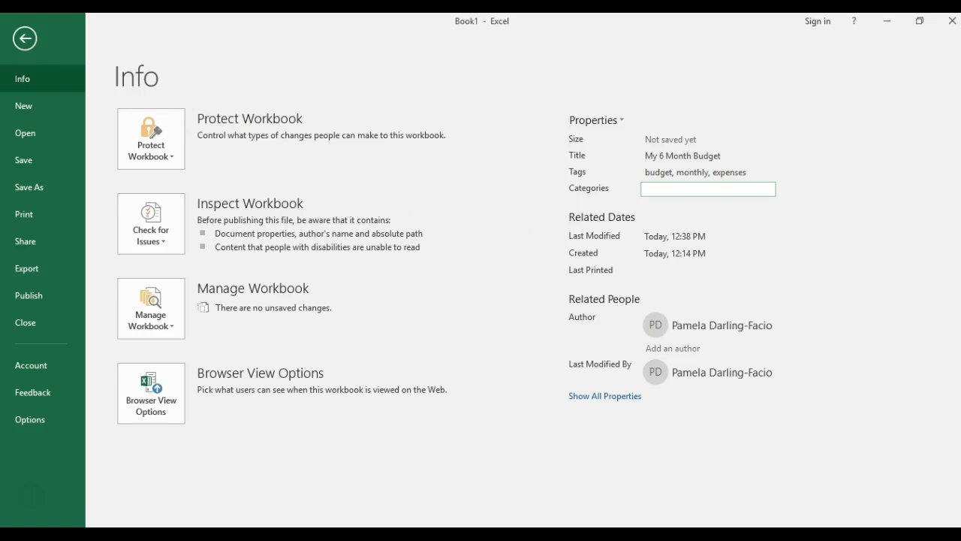
click(24, 41)
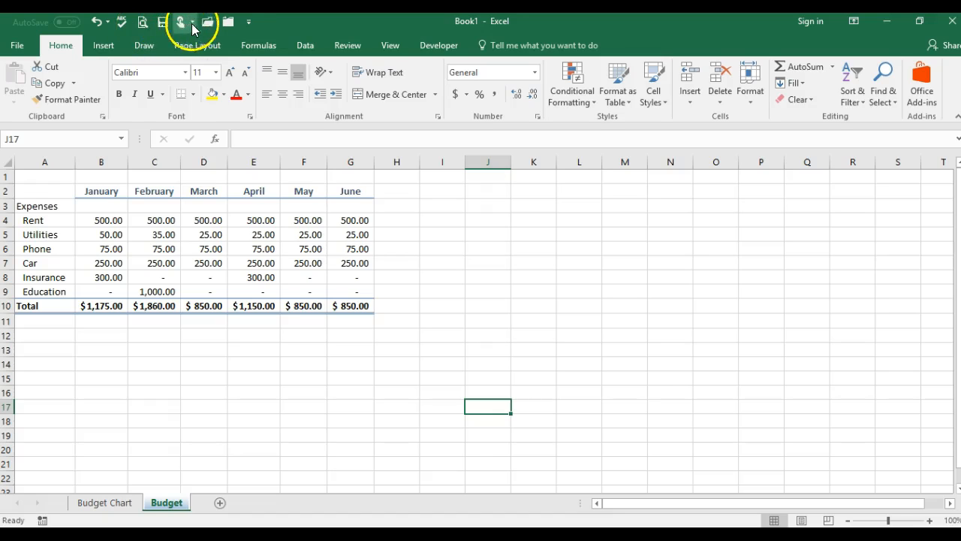
Check the Quick Access Toolbar options and examine the Budget sheet in print preview.
click(249, 25)
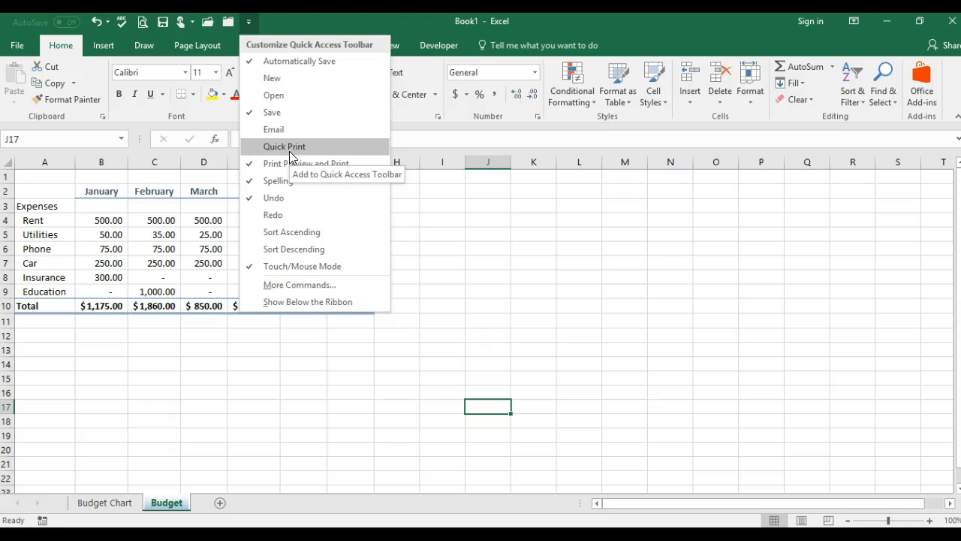
click(161, 346)
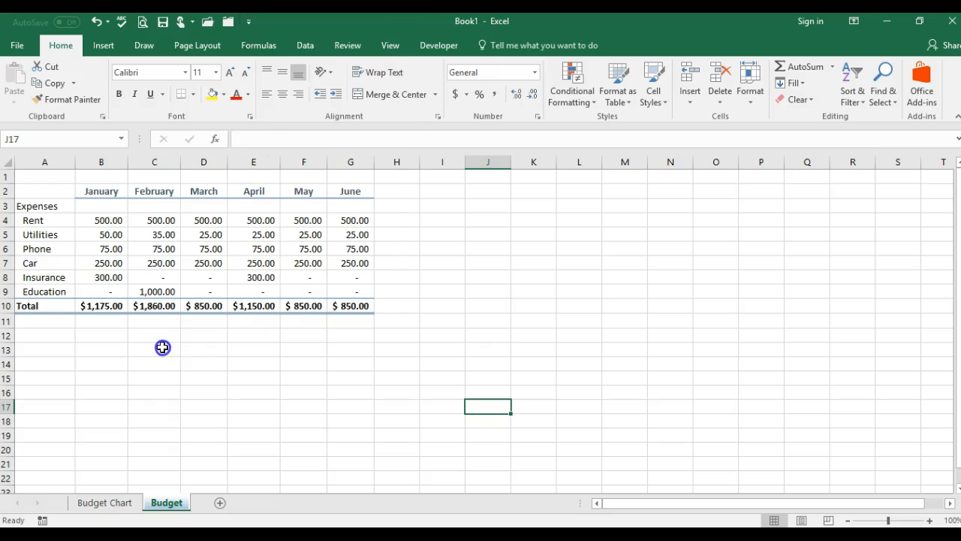
click(144, 23)
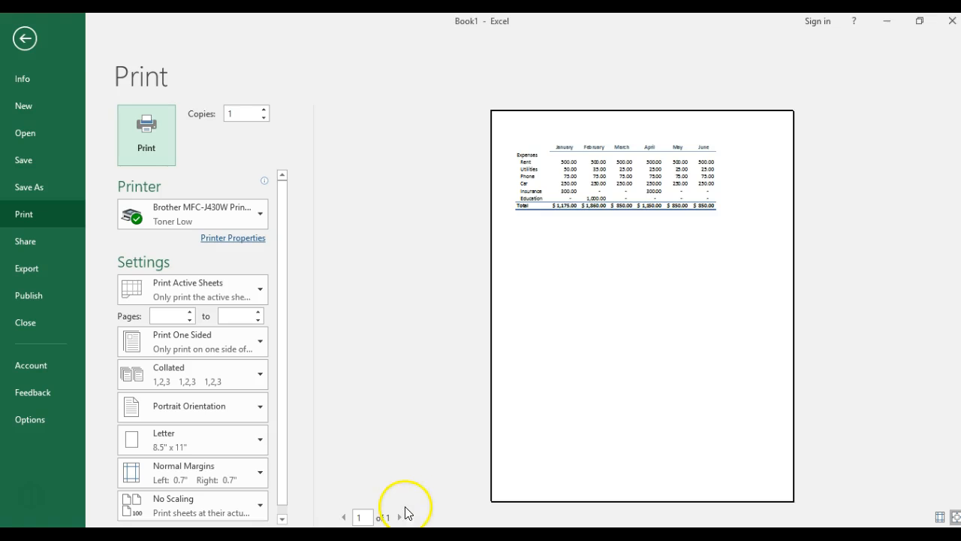
click(25, 39)
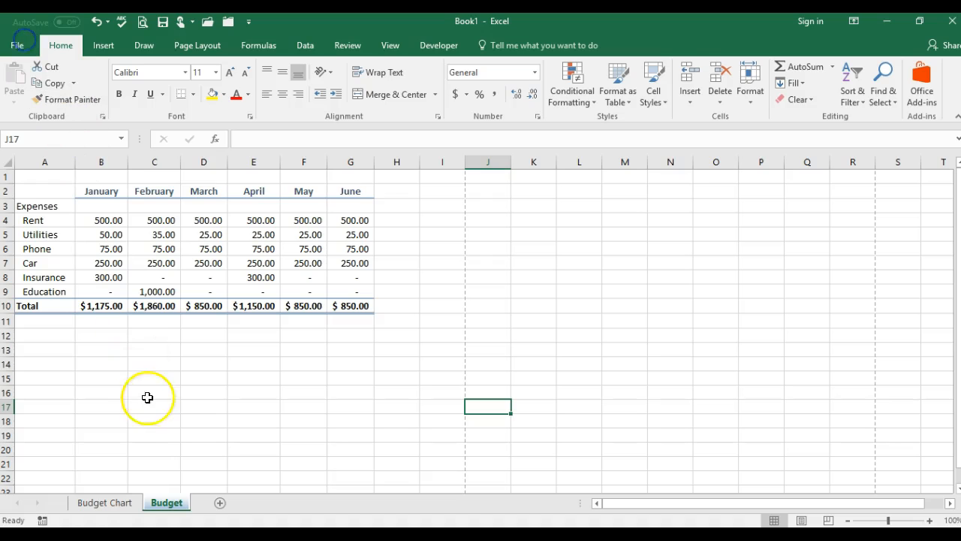
Group the Budget Chart and Budget sheets and examine both pages in print preview.
click(105, 504)
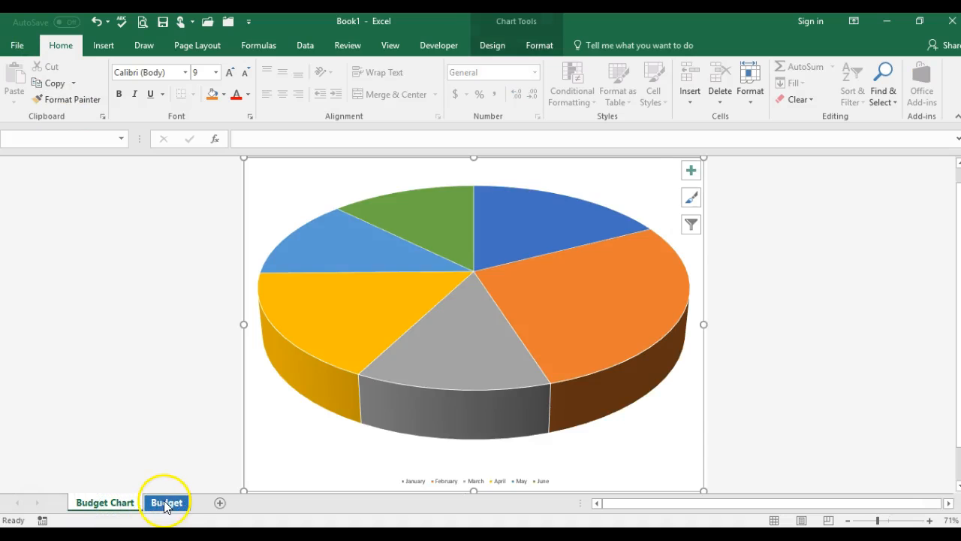
ctrl+click(178, 504)
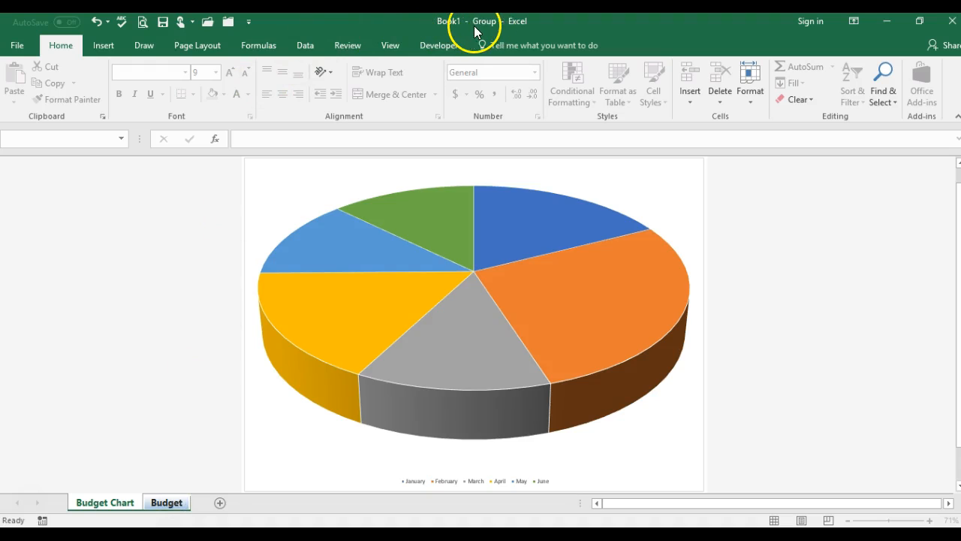
click(143, 23)
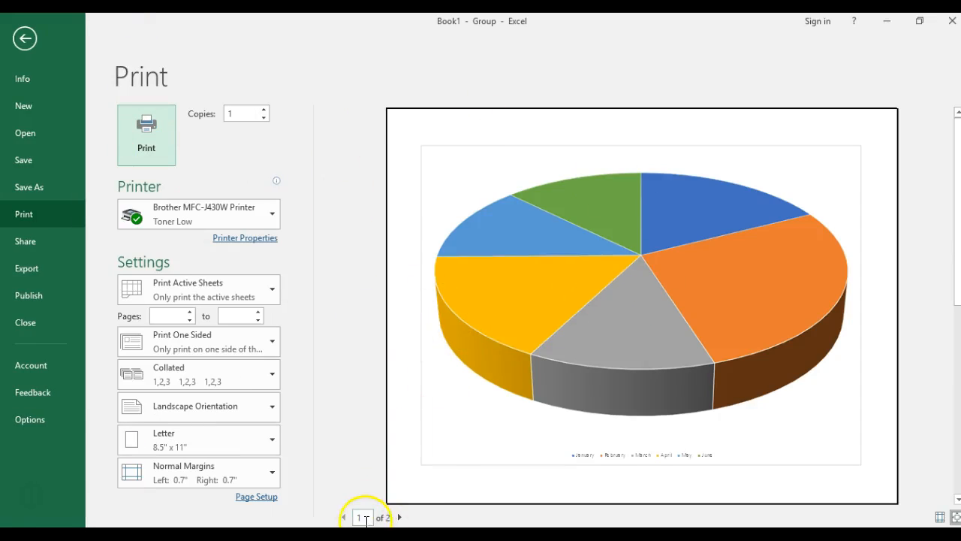
click(404, 519)
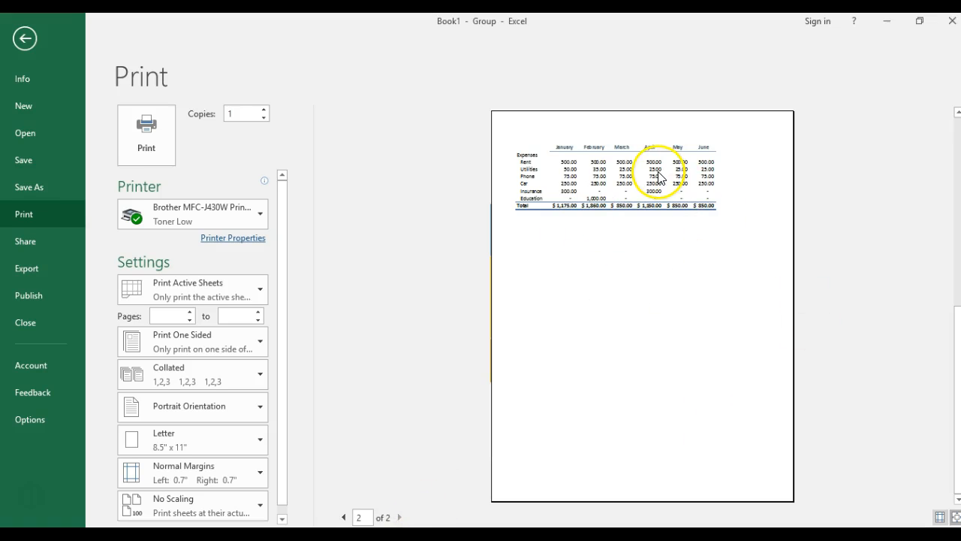
click(26, 38)
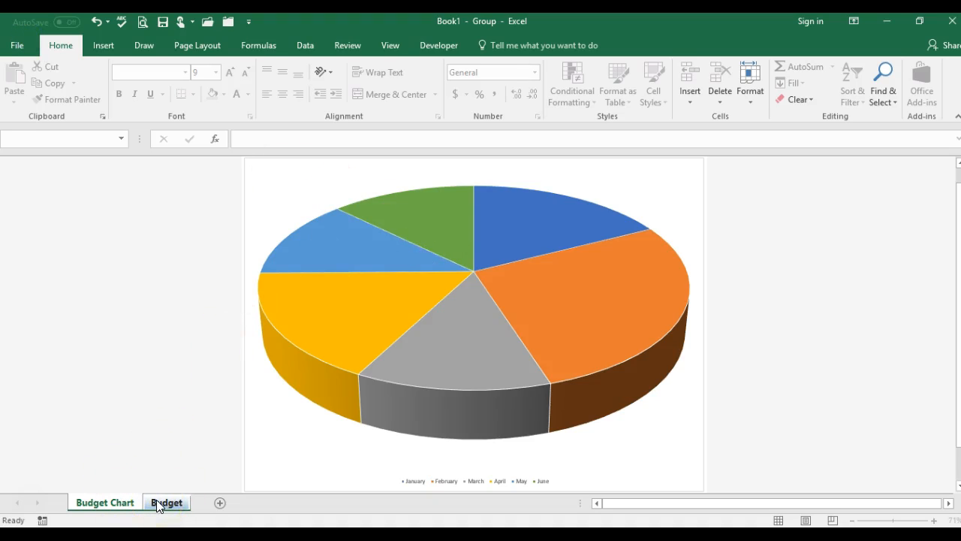
Ungroup the two sheets, group and ungroup them once more, and return to the Budget sheet.
click(128, 502)
click(166, 502)
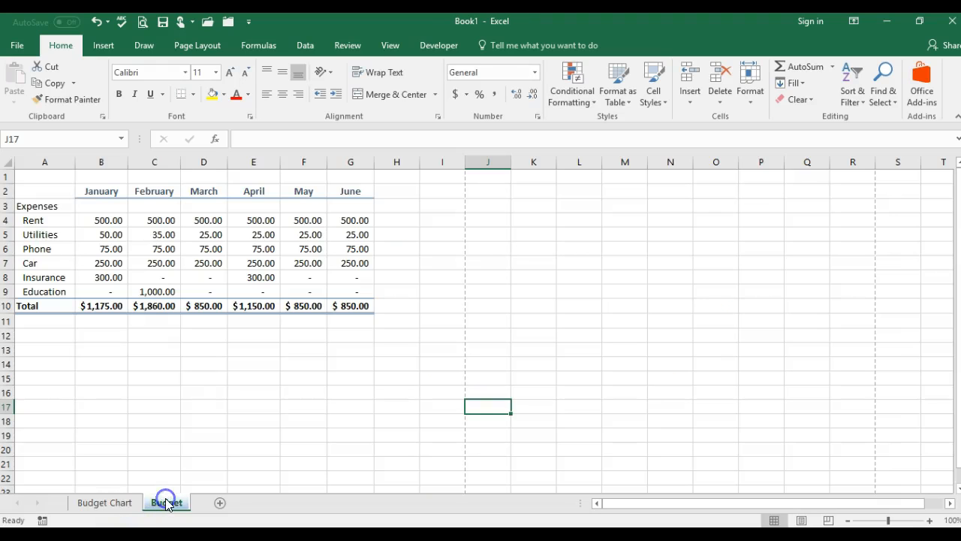
ctrl+click(126, 506)
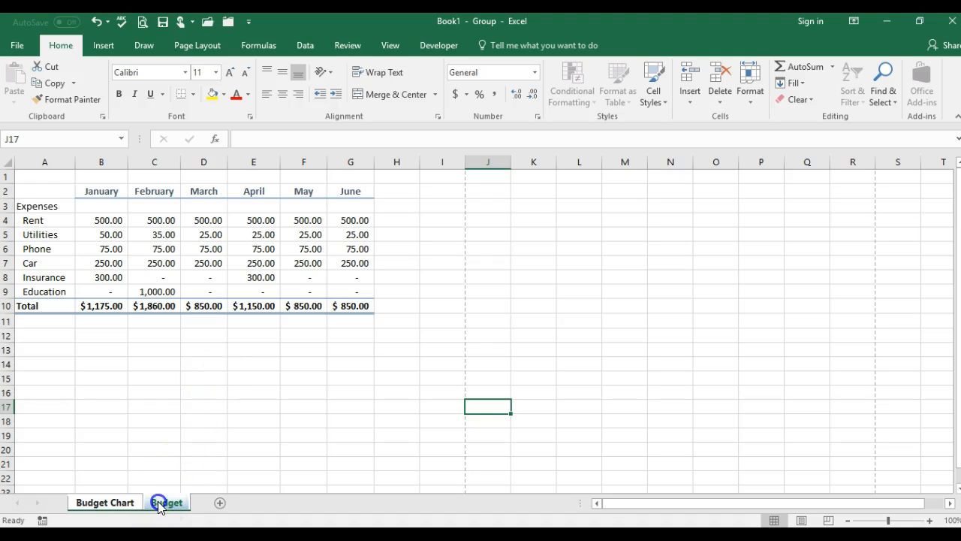
click(131, 504)
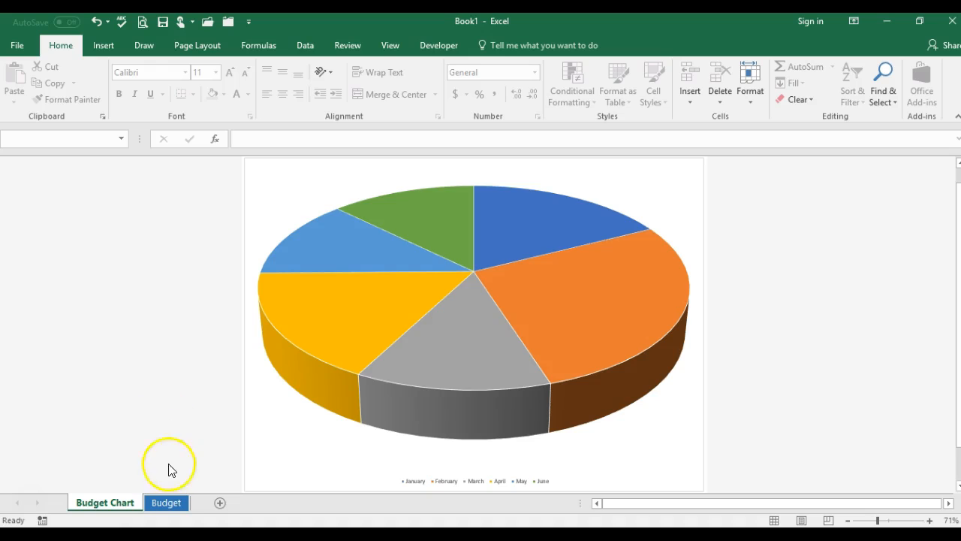
click(157, 503)
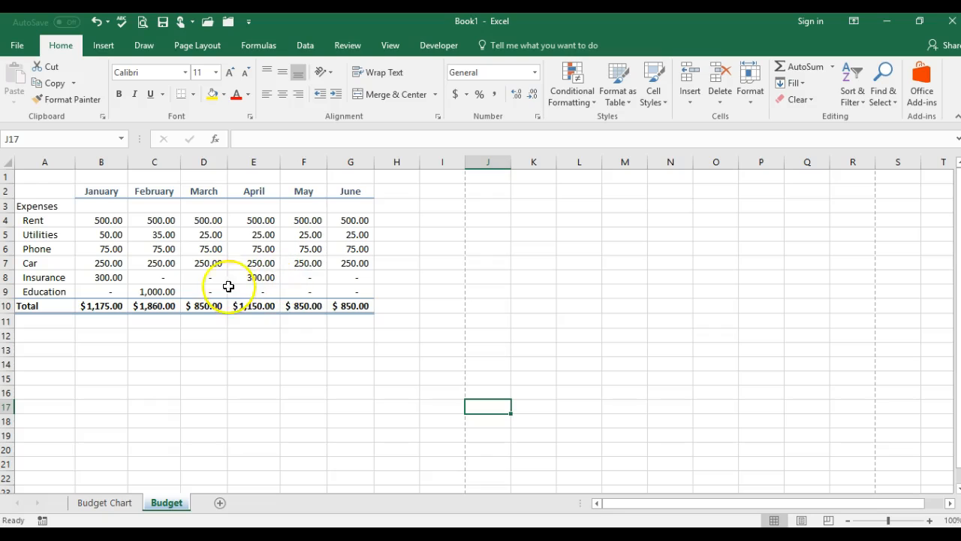
Set January's Car expense to 225 and fill that value across the Car row through June.
click(107, 262)
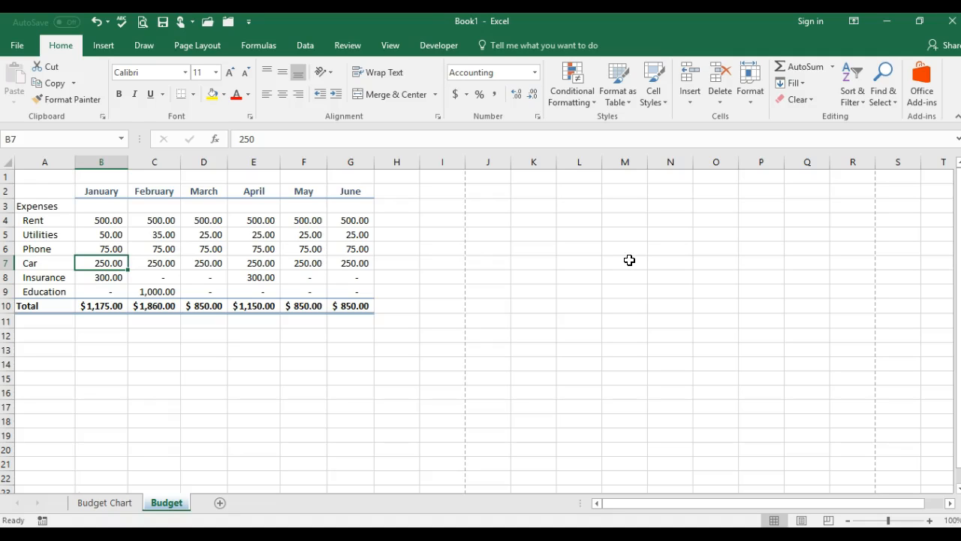
text(225)
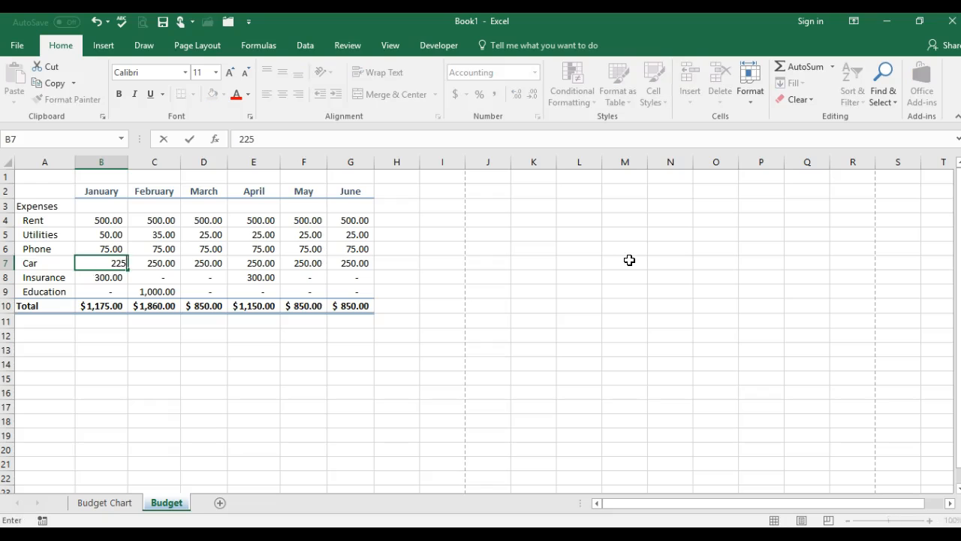
key(Return)
click(112, 263)
drag(130, 268, 359, 264)
click(132, 277)
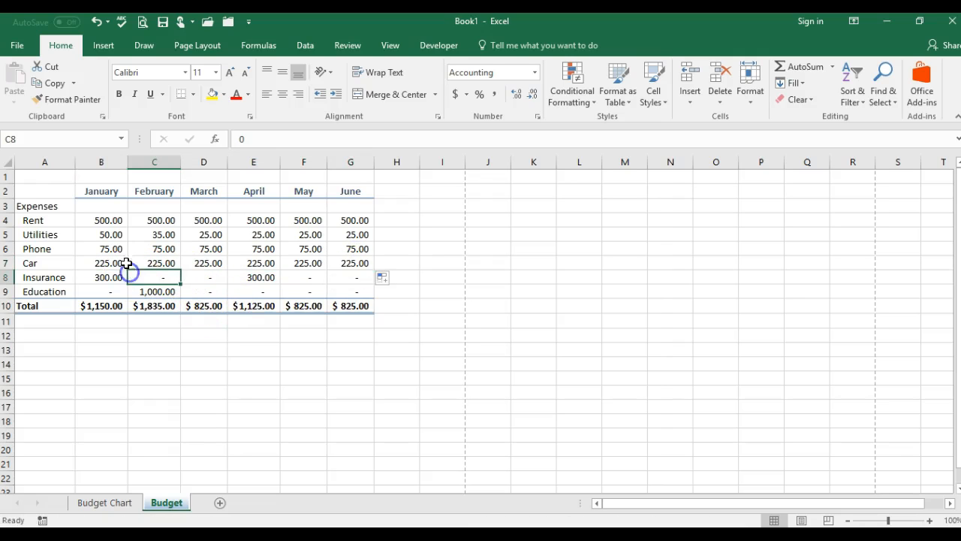
Edit February's Education expense directly in its cell so that it is 1100.
click(157, 294)
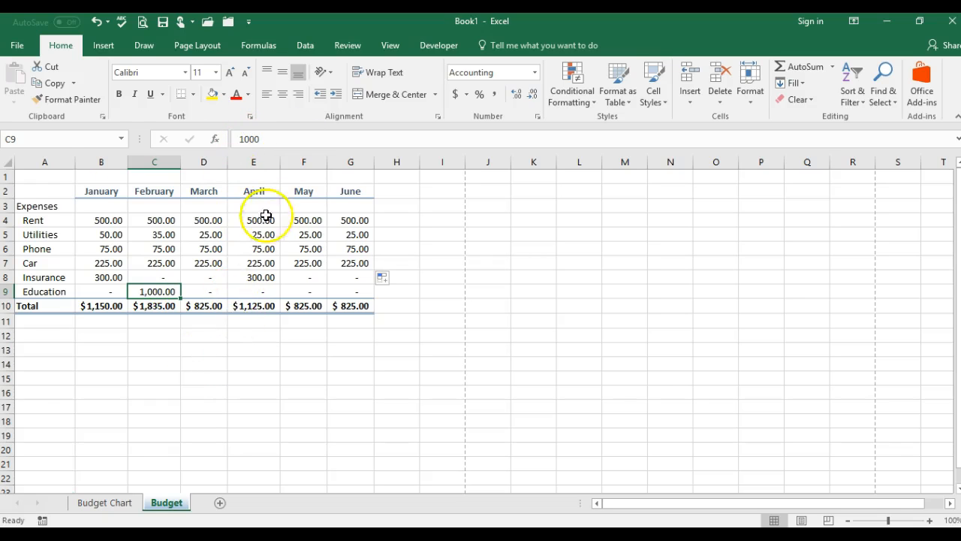
click(155, 293)
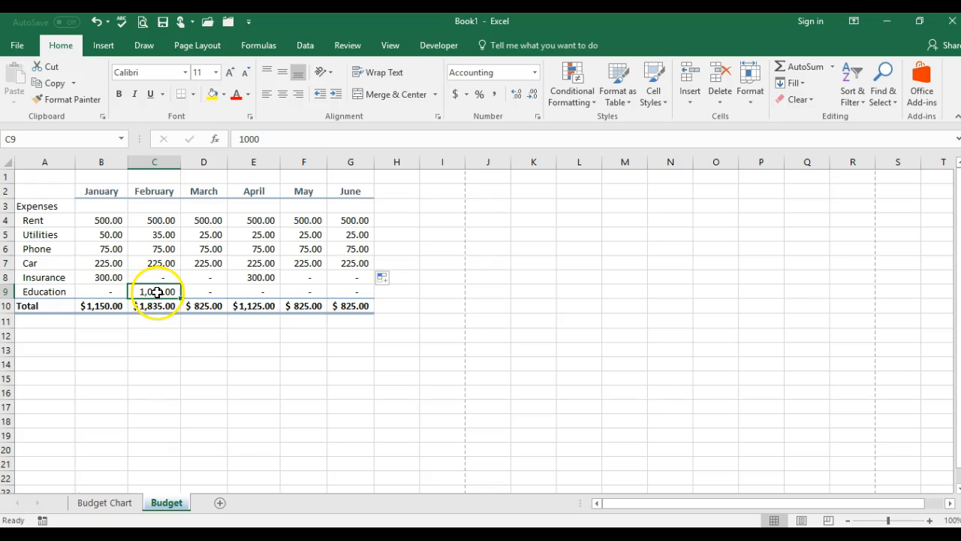
double_click(158, 292)
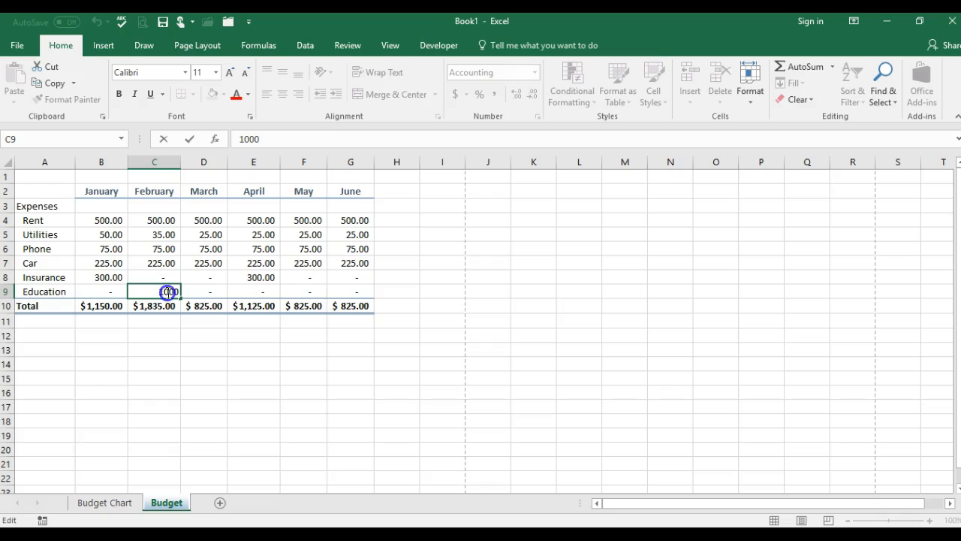
key(Delete)
text(1)
key(Return)
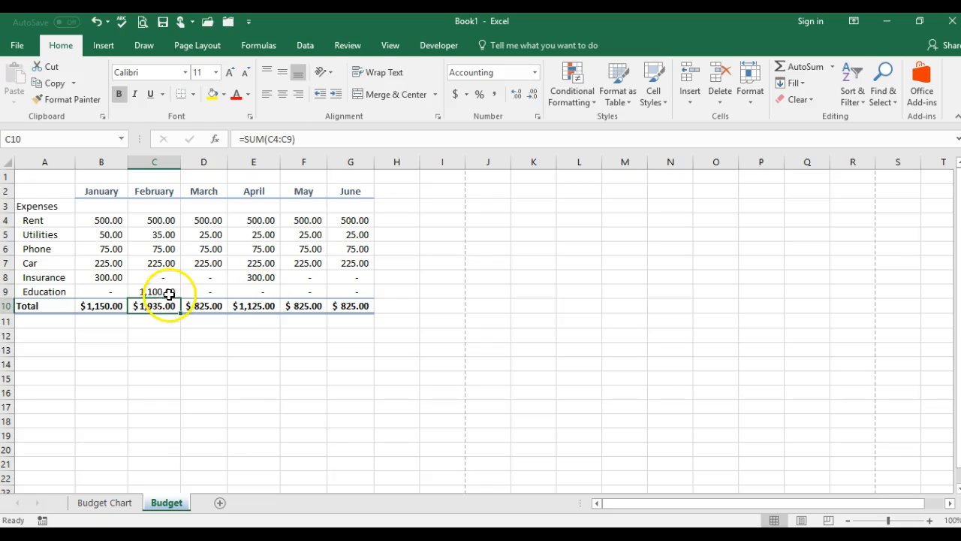
Edit February's Education expense in the formula bar so that it is 1200.
click(168, 292)
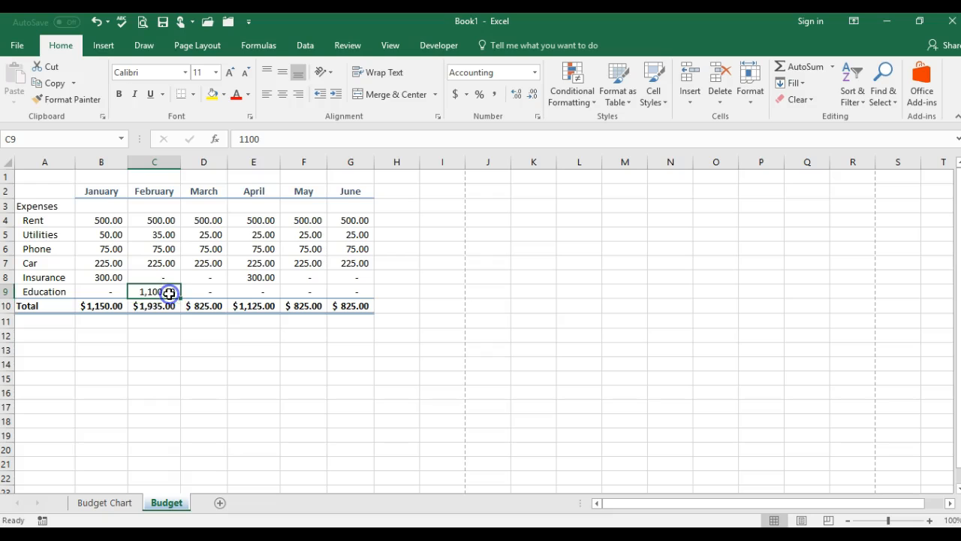
click(251, 139)
key(BackSpace)
text(2)
key(Return)
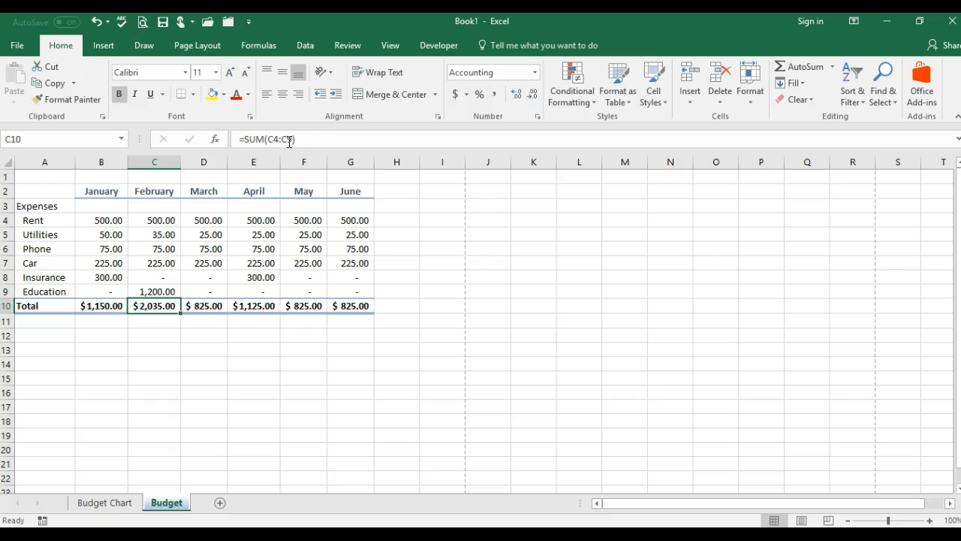